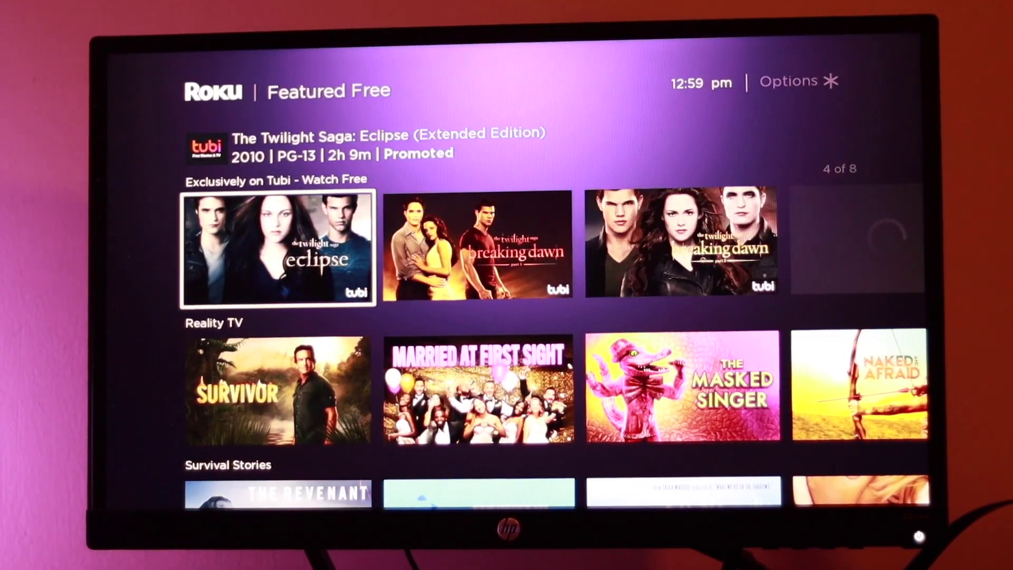
key(Right)
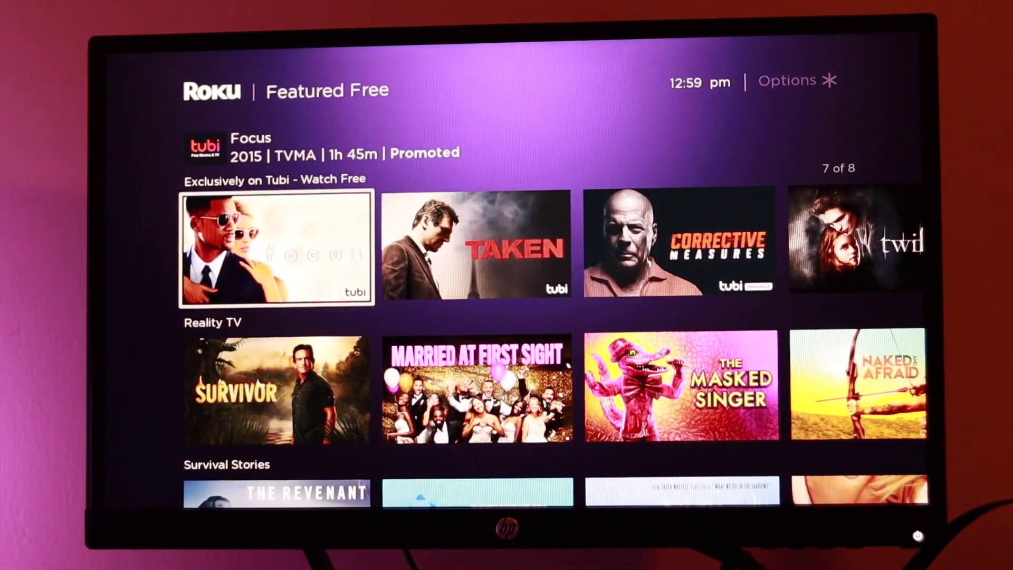
Step: Browse the Tubi, Reality TV and Survival Stories rows on Roku, then move up to Settings
key(Down)
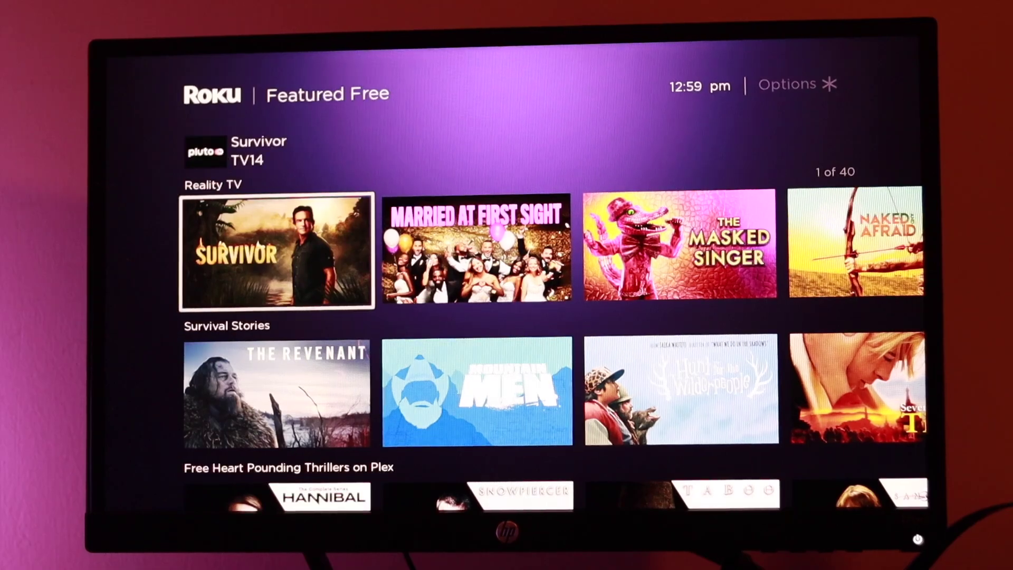
key(Down)
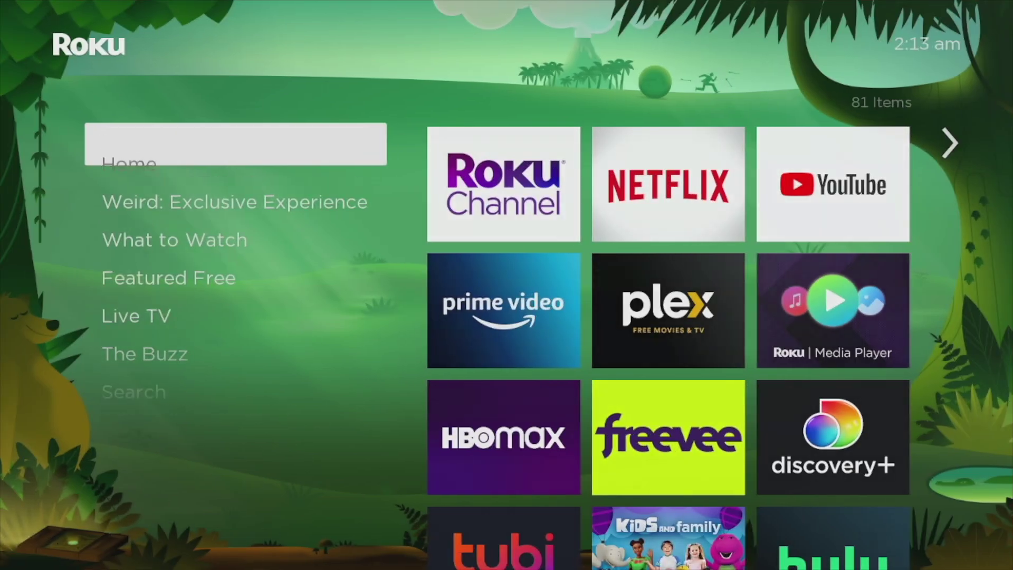
key(Up)
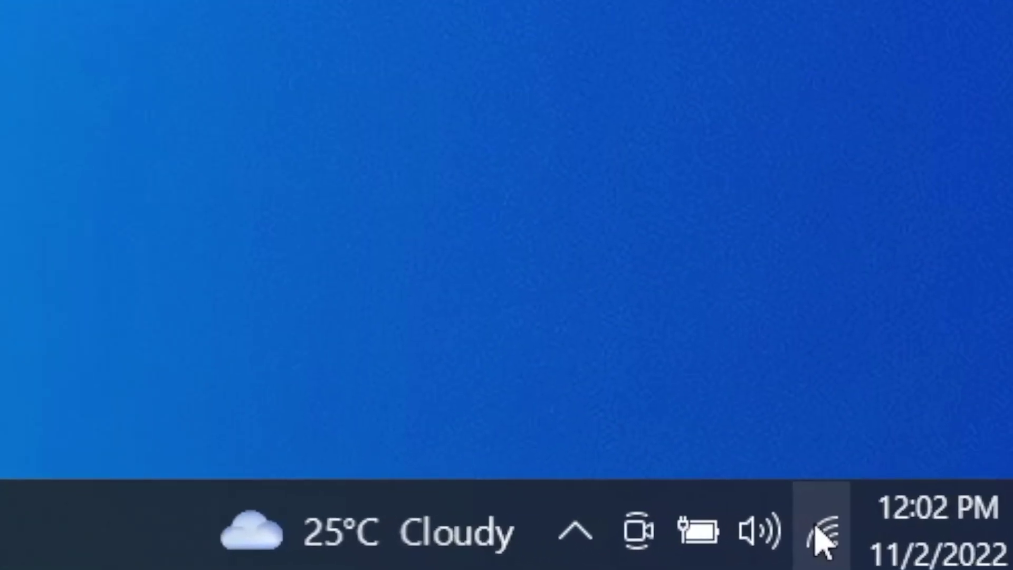
Step: Switch Mobile hotspot on from Network & Internet settings to share the PC's Wi-Fi connection
right_click(821, 537)
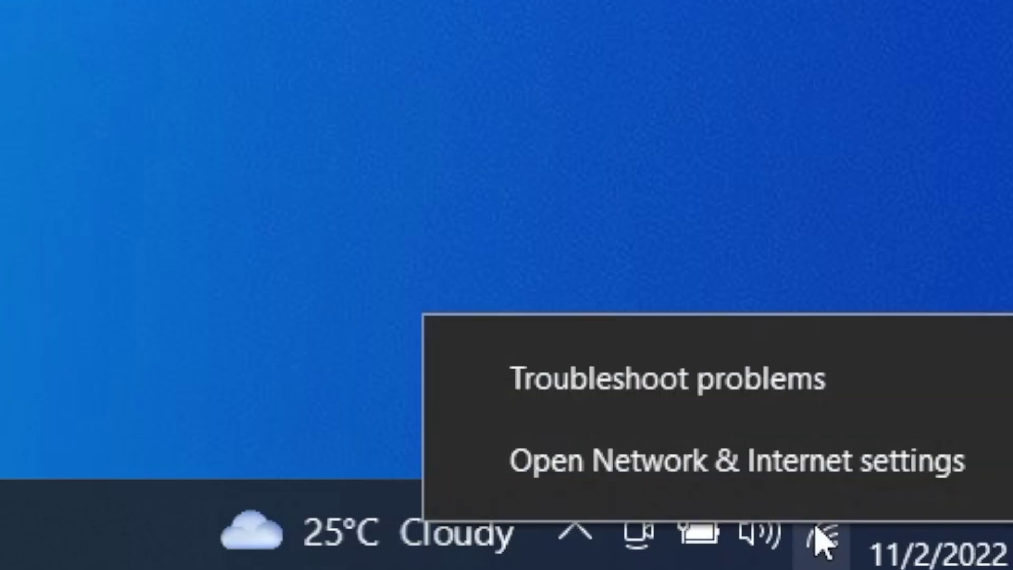
click(805, 453)
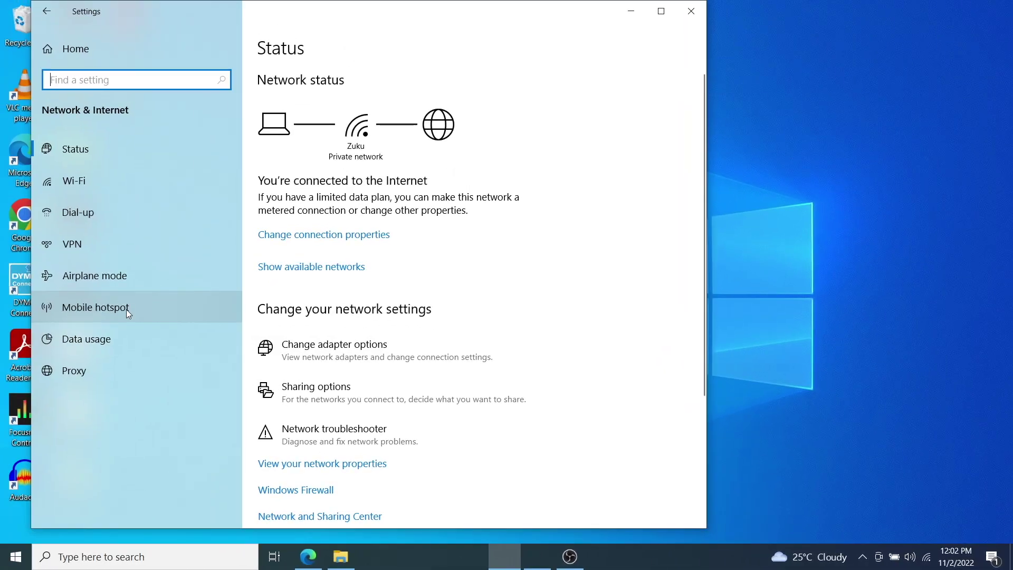
click(125, 309)
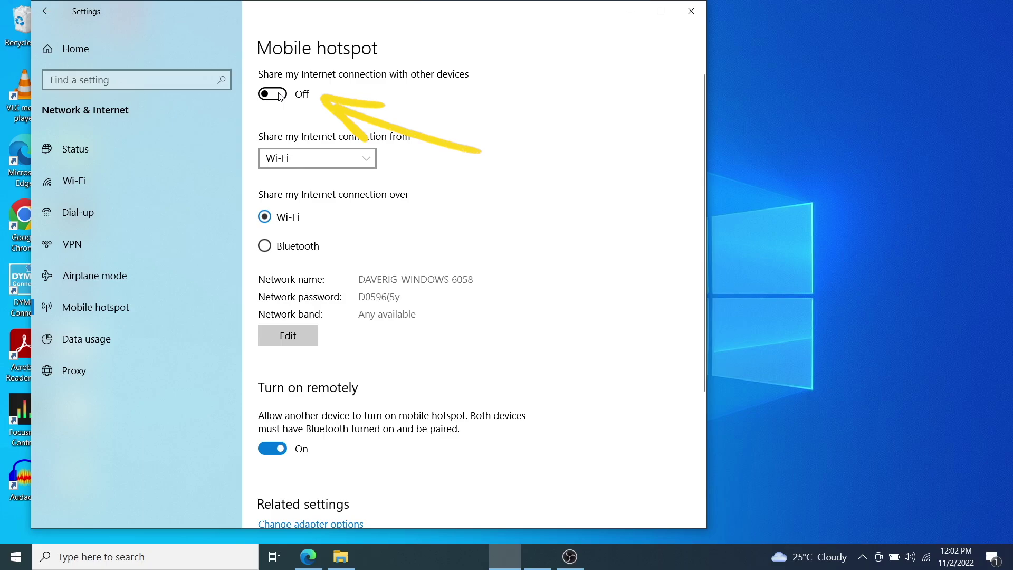
click(279, 94)
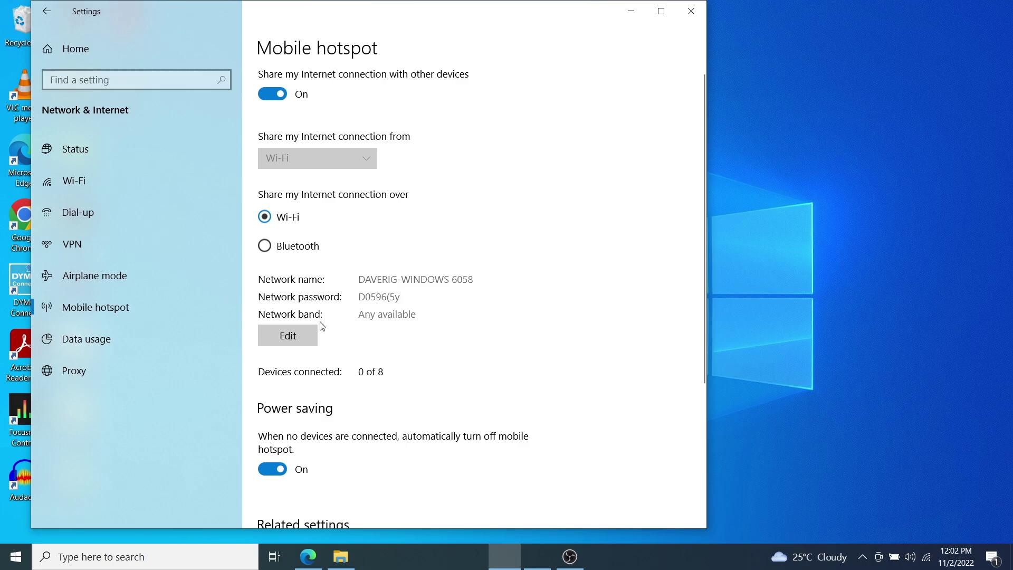
Step: Replace the hotspot's network name with 'PC VPN' and save the change
click(292, 337)
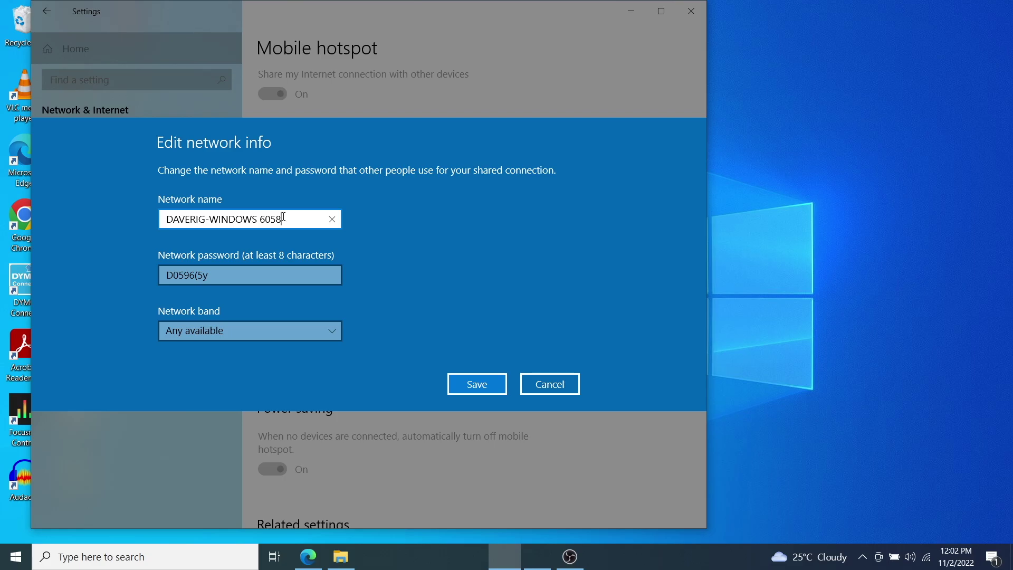
drag(283, 217, 123, 221)
text(W)
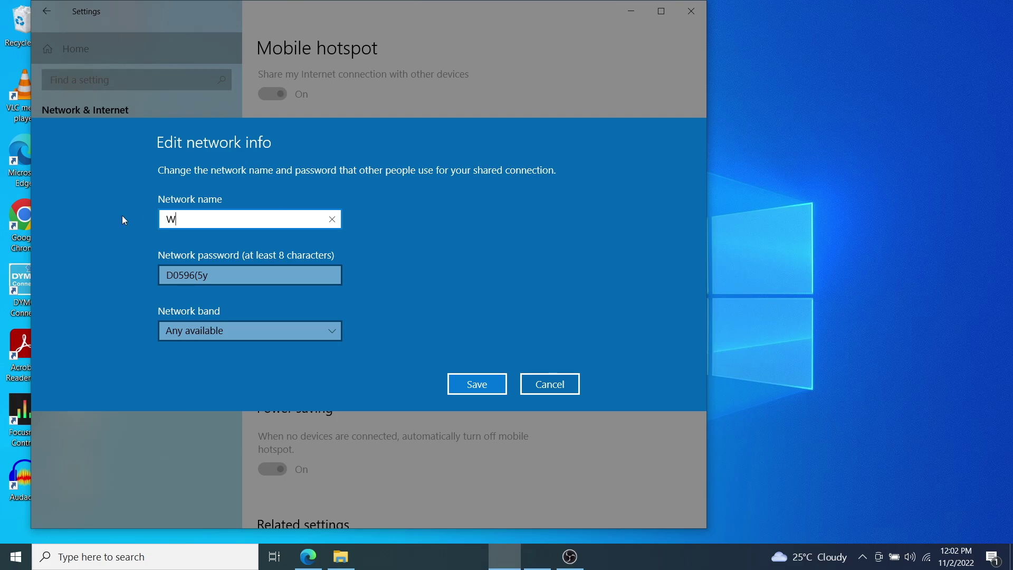
key(BackSpace)
text(PC VPN)
click(226, 272)
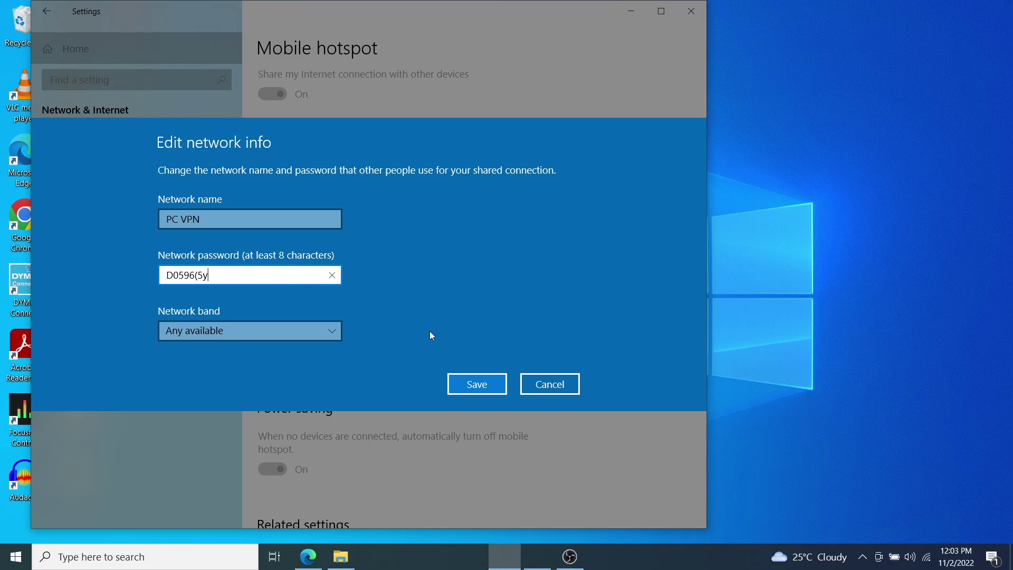
click(476, 385)
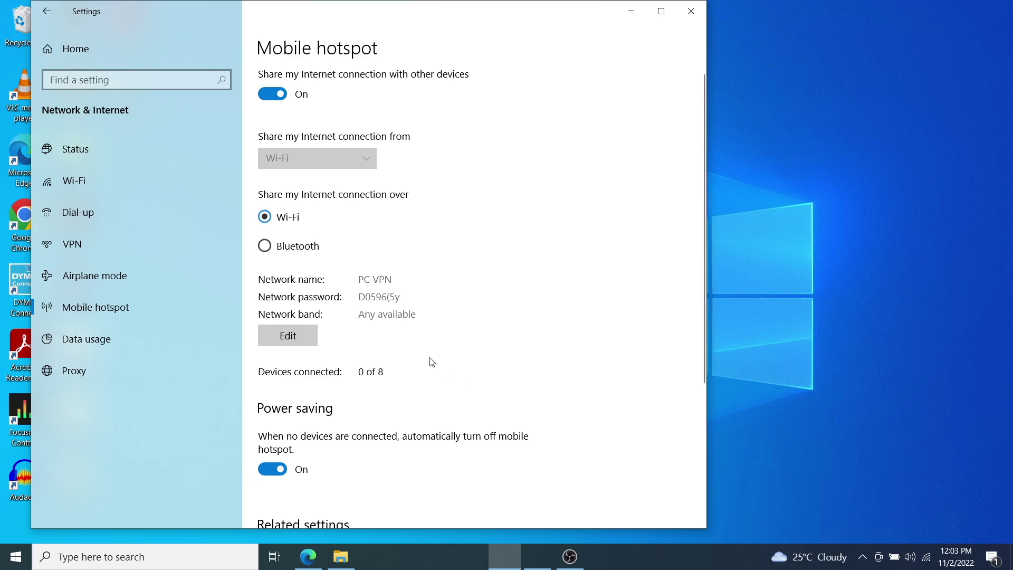
Step: From the Wi-Fi page, open Change adapter options to show the Network Connections window
click(82, 181)
scroll(464, 220, down, 6)
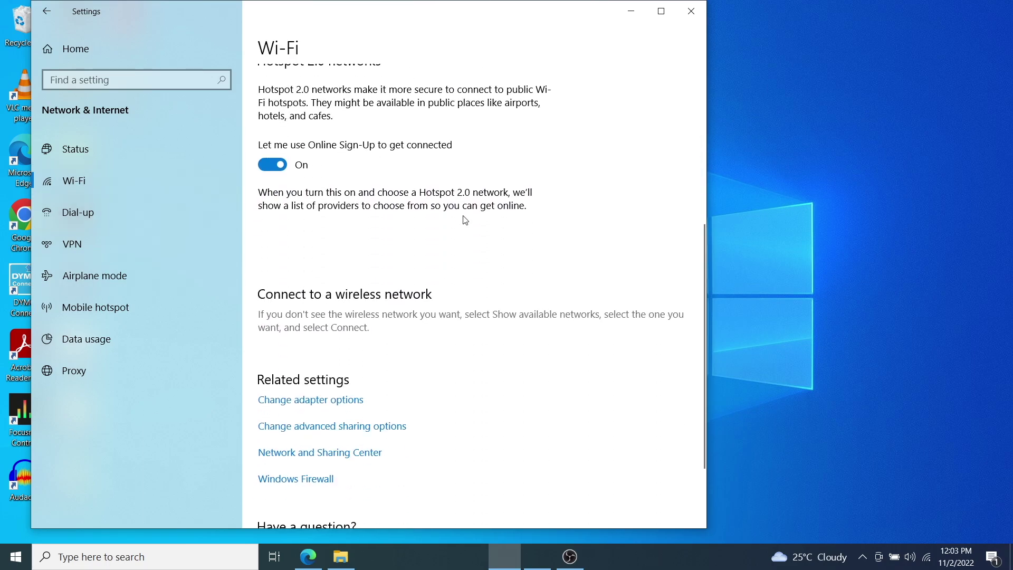
scroll(464, 219, down, 3)
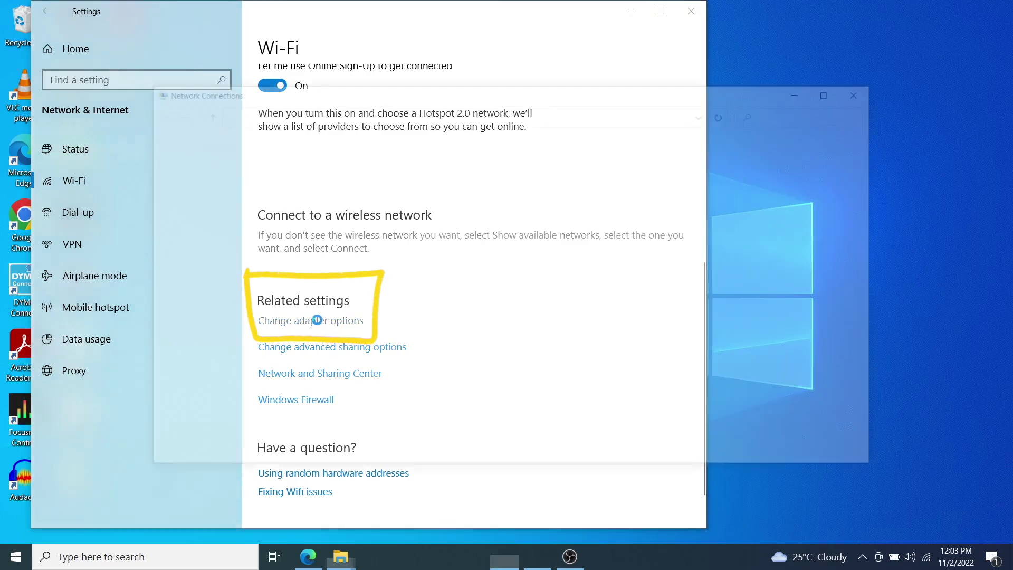
click(318, 323)
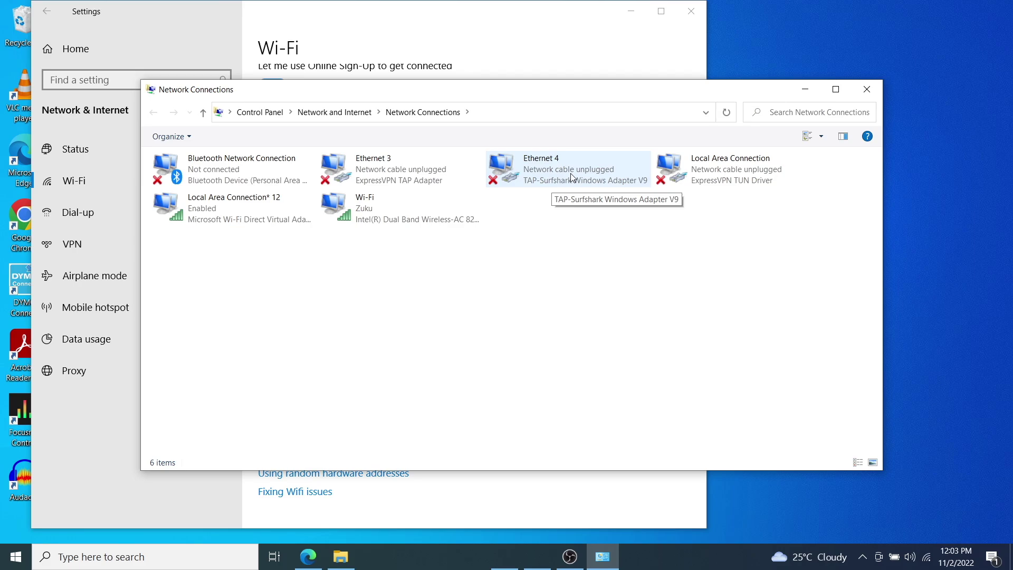
Step: Allow other users to share Ethernet 4's connection through Local Area Connection* 12, and confirm
right_click(571, 173)
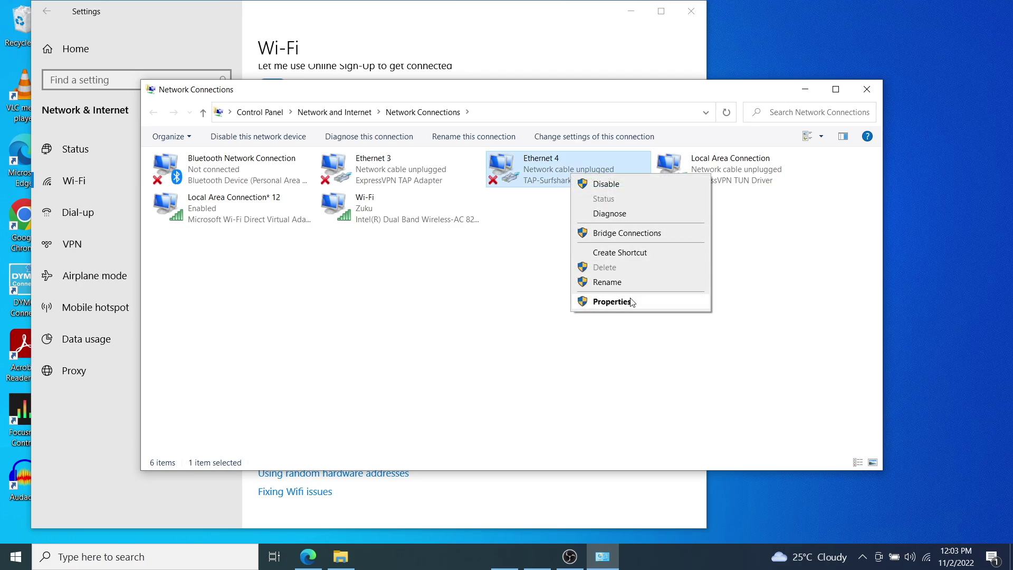
click(632, 302)
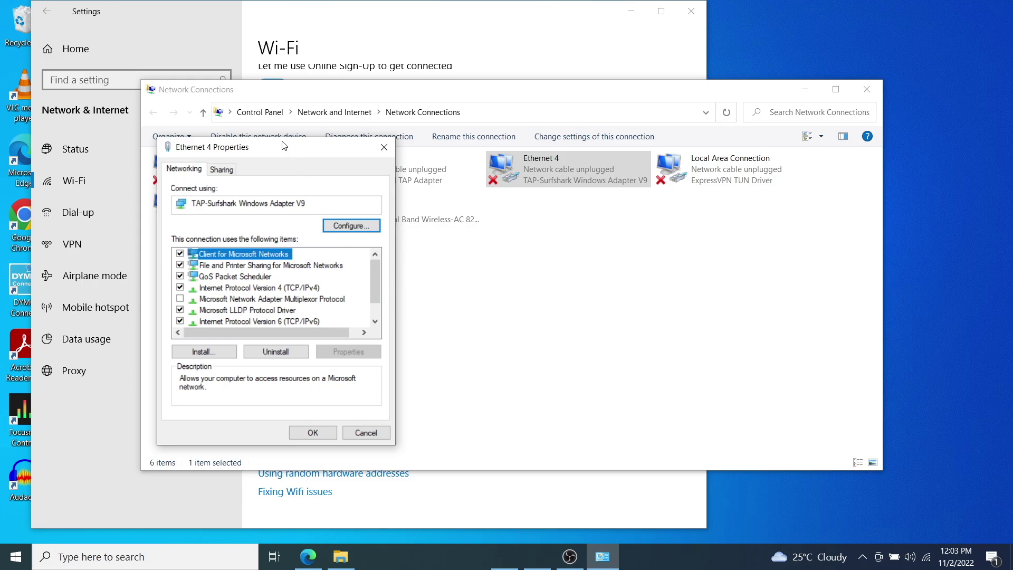
drag(283, 145, 484, 155)
click(427, 180)
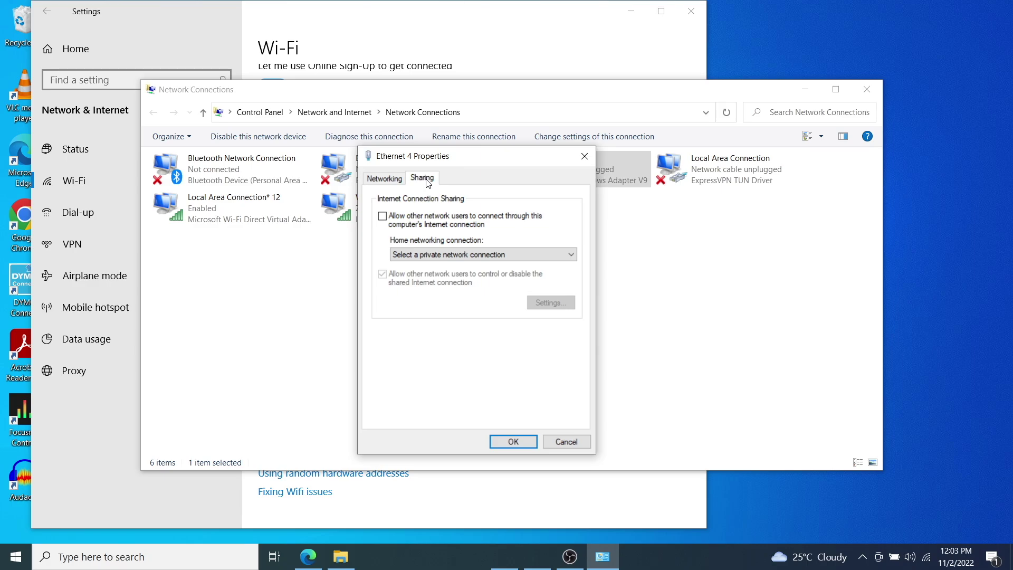
click(435, 221)
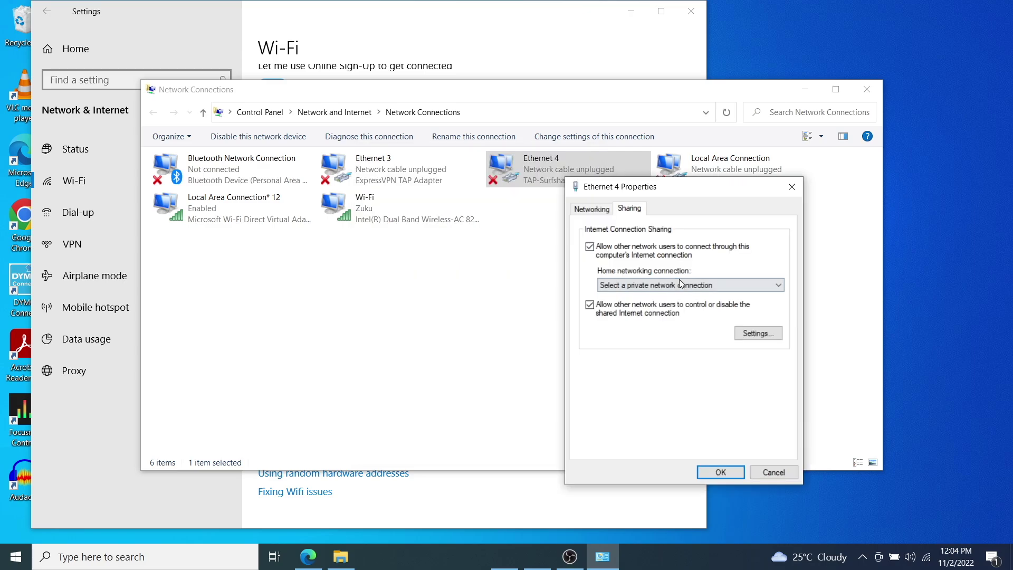
click(679, 287)
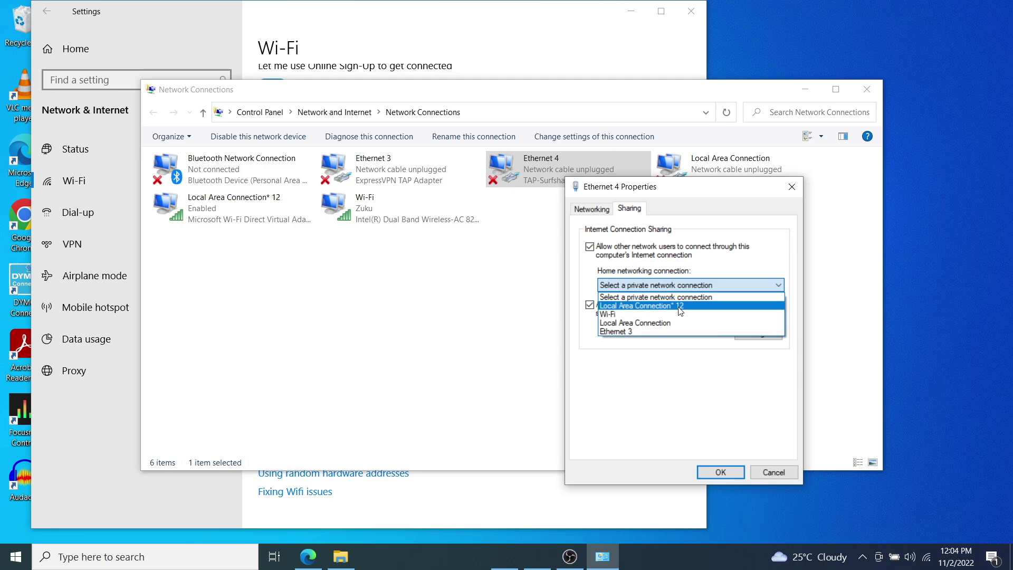
click(680, 306)
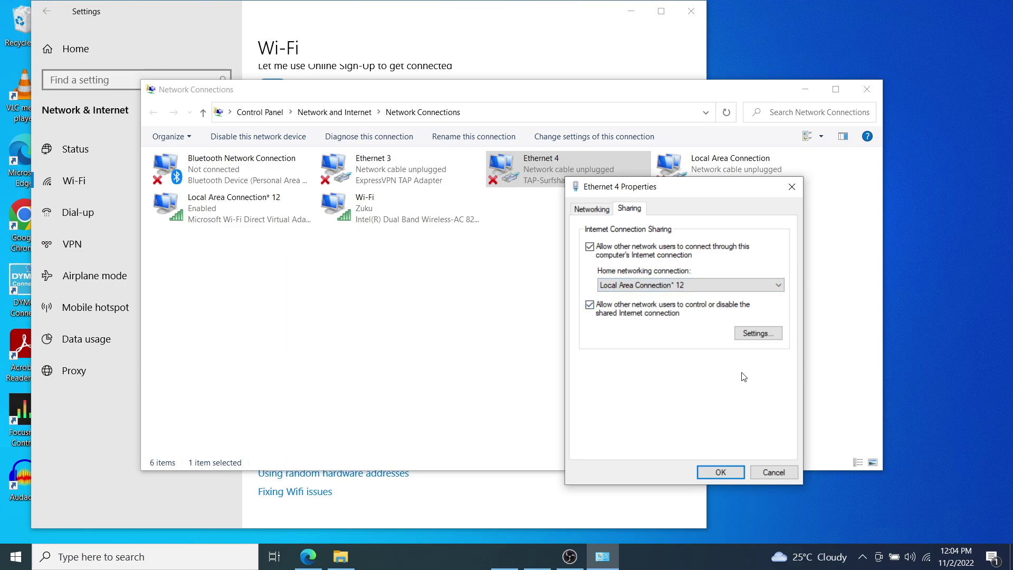
click(722, 473)
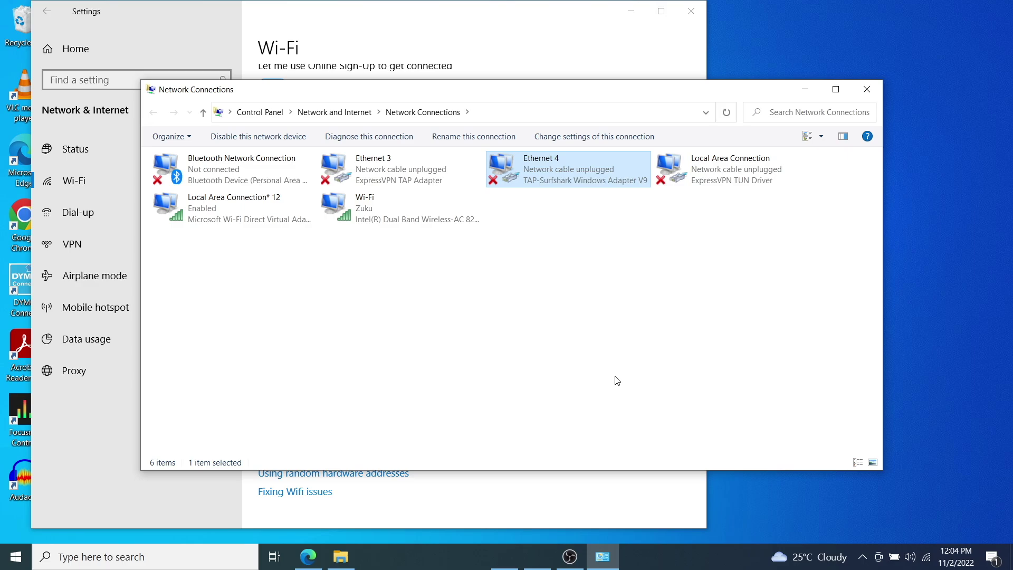
Step: Set the Surfshark VPN protocol to OpenVPN (UDP)
double_click(120, 92)
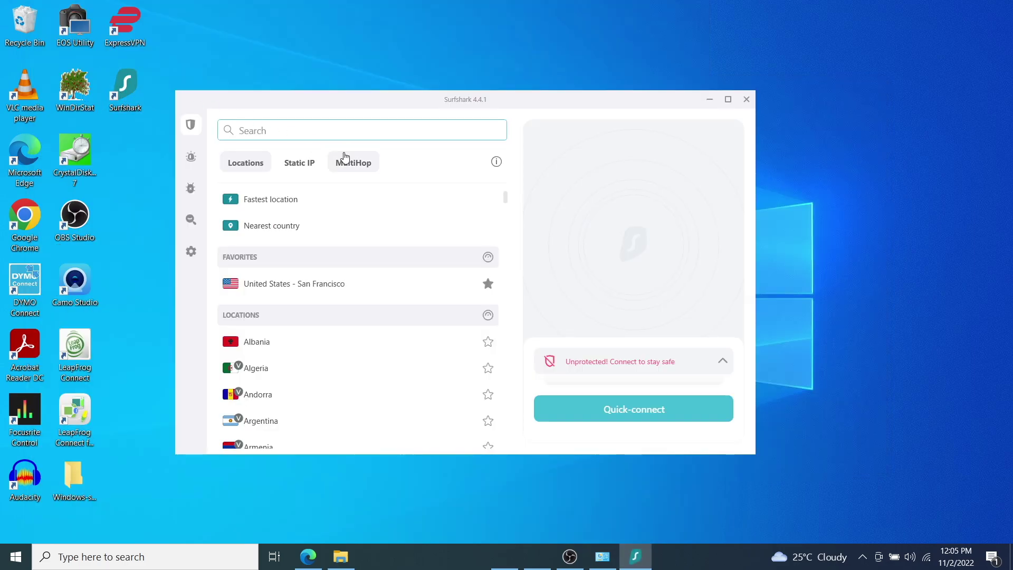
click(194, 256)
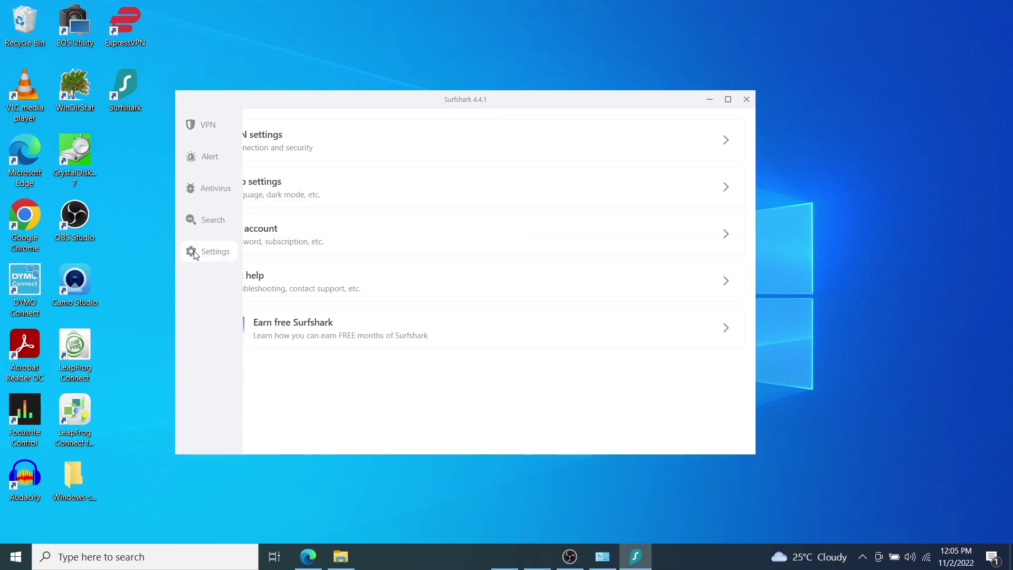
click(356, 151)
scroll(390, 211, down, 5)
scroll(390, 211, up, 5)
click(728, 99)
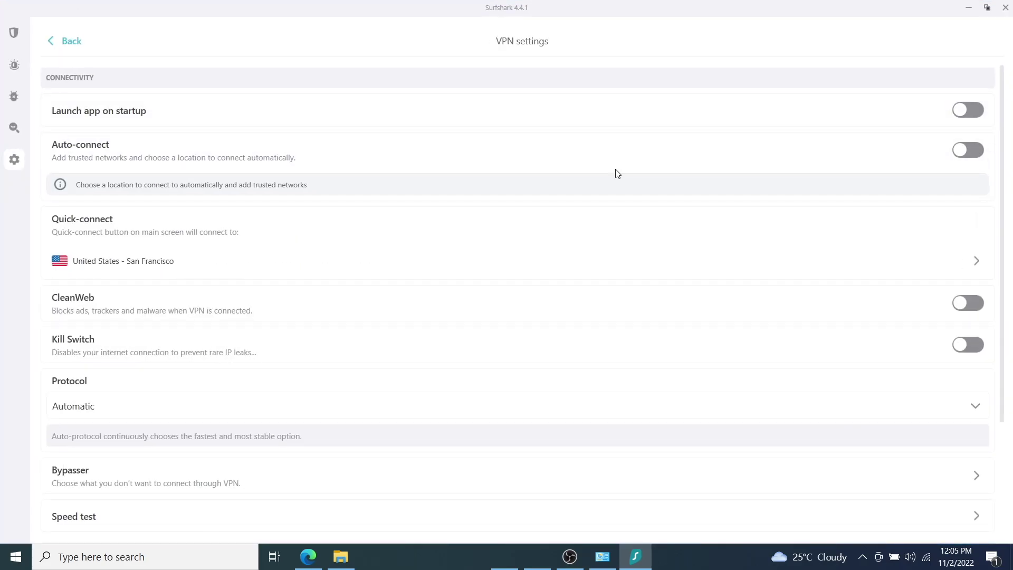
click(375, 406)
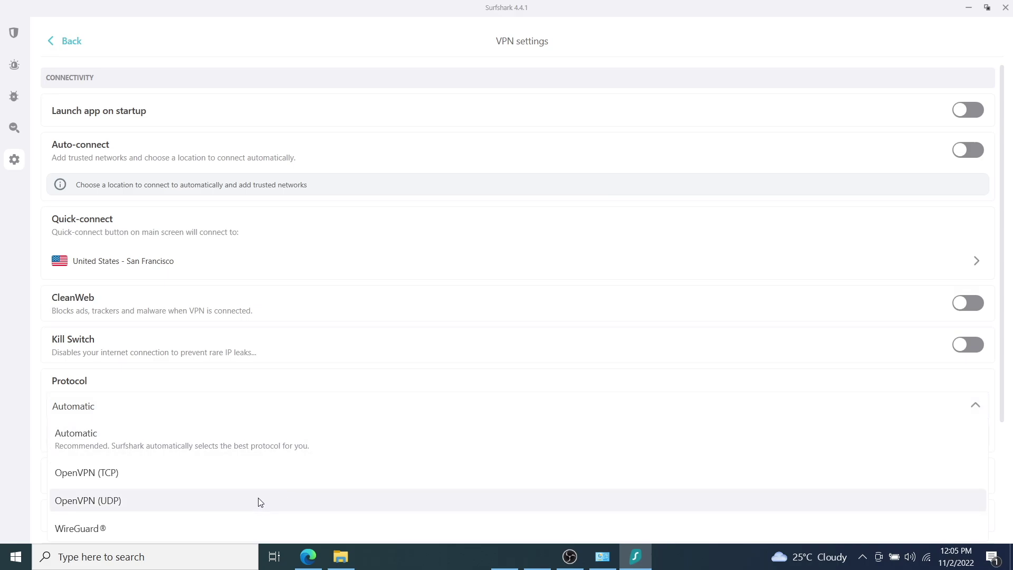
click(260, 501)
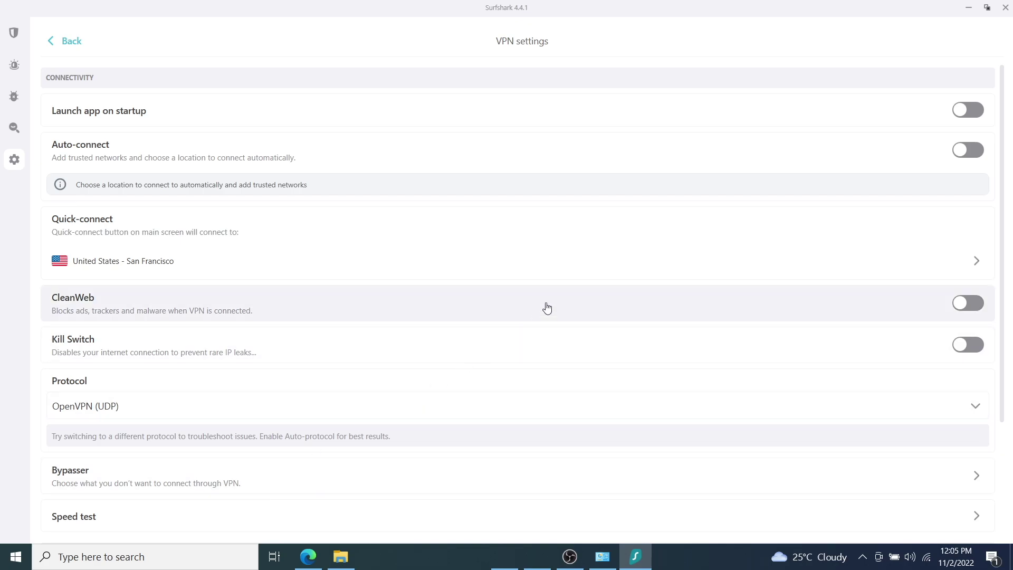
Step: Connect the Surfshark VPN to United States – San Francisco from the locations page
click(987, 9)
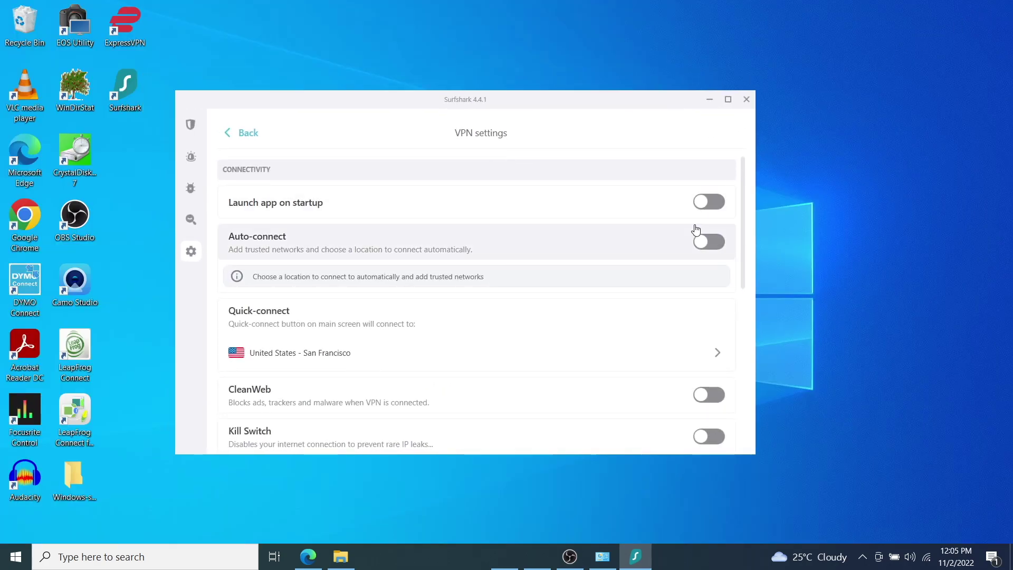
scroll(695, 229, down, 5)
scroll(695, 229, up, 5)
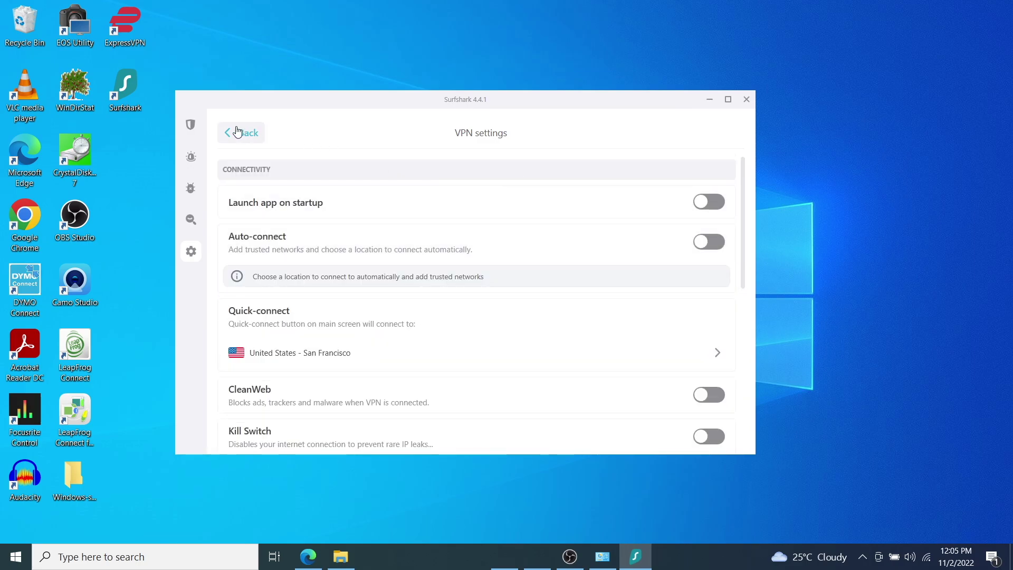
click(236, 134)
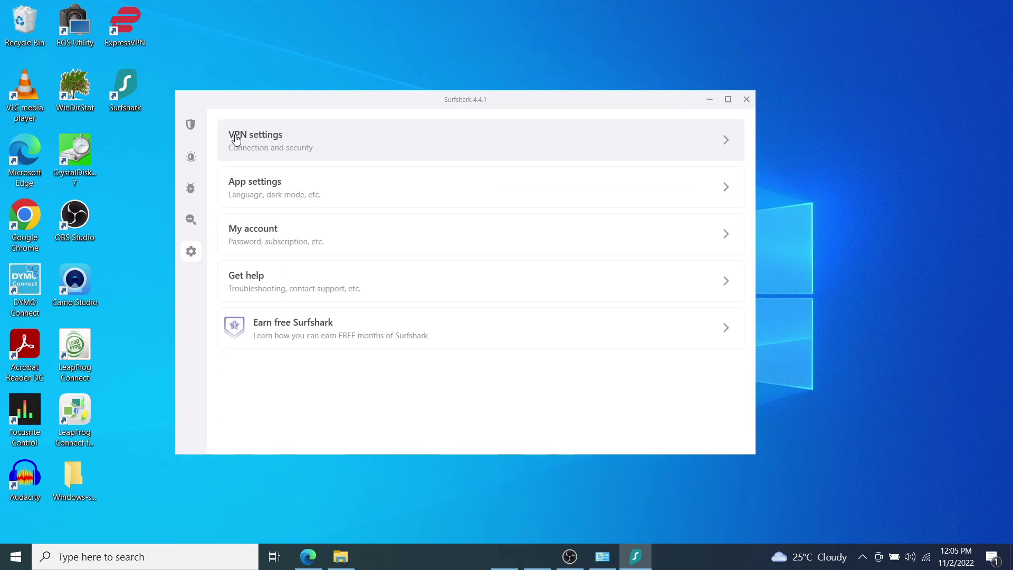
click(188, 127)
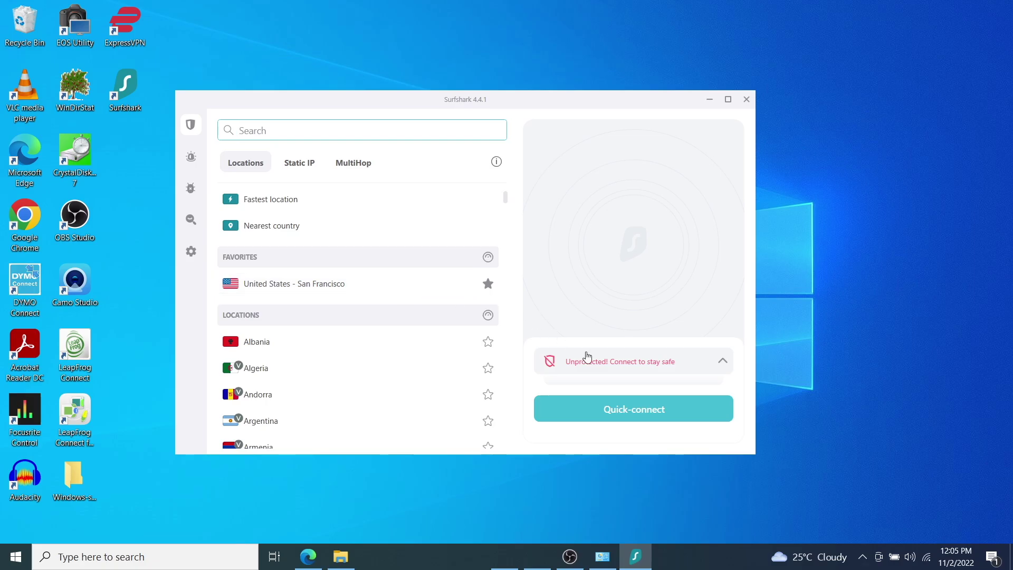
click(662, 417)
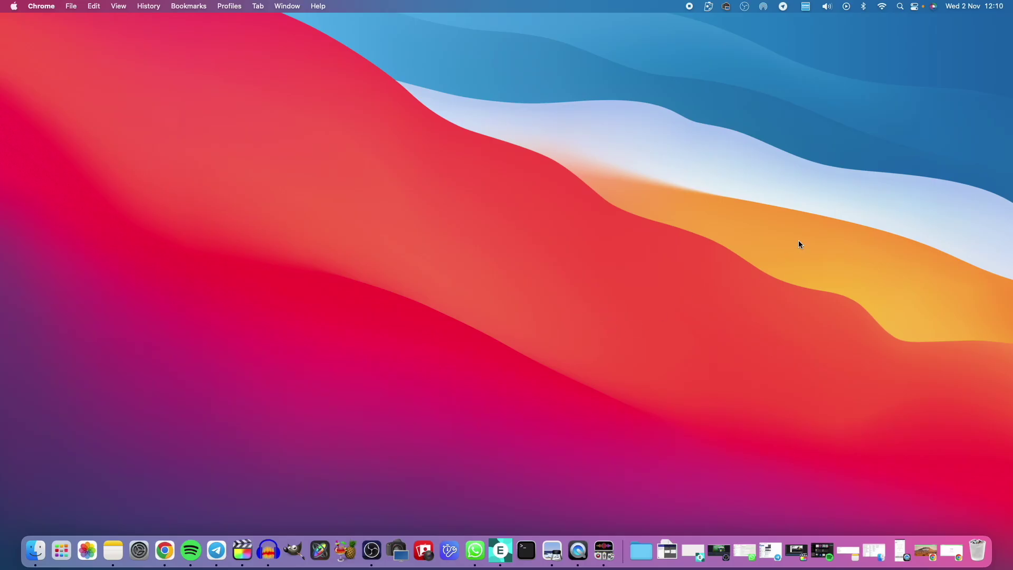
Step: Join the Mac to the PC VPN network under Other Networks, entering the network password
click(882, 8)
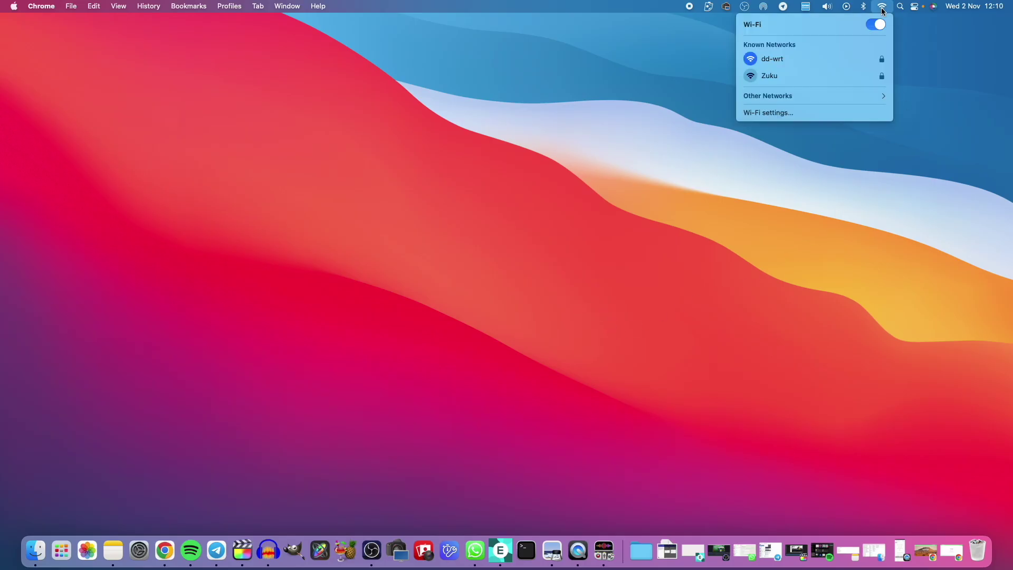
click(840, 96)
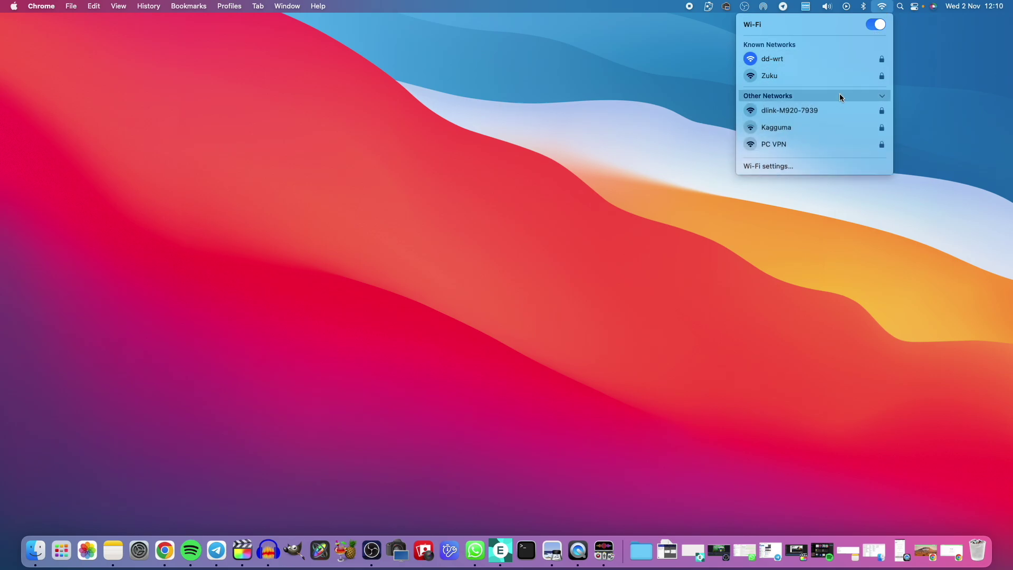
click(802, 141)
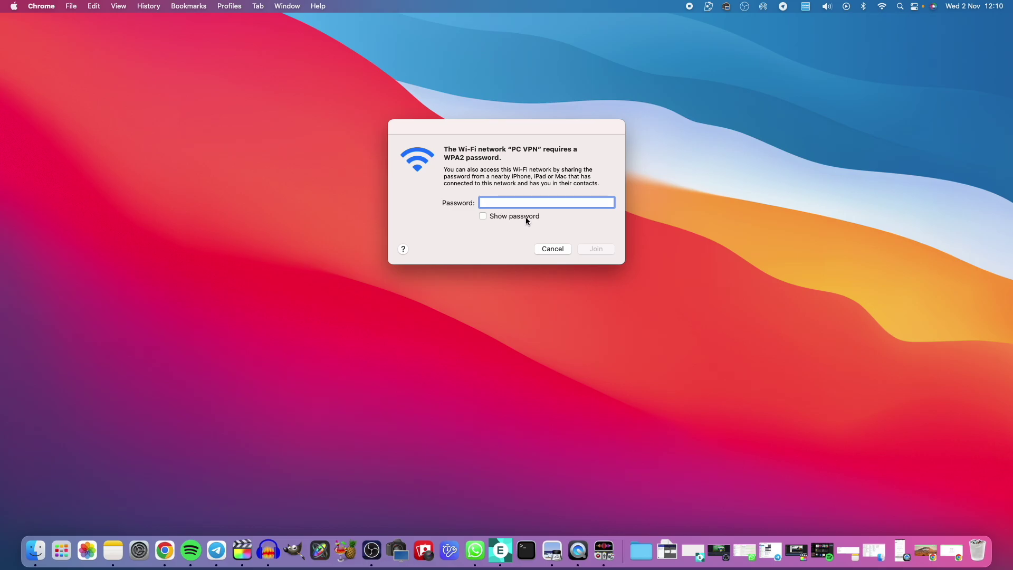
click(597, 249)
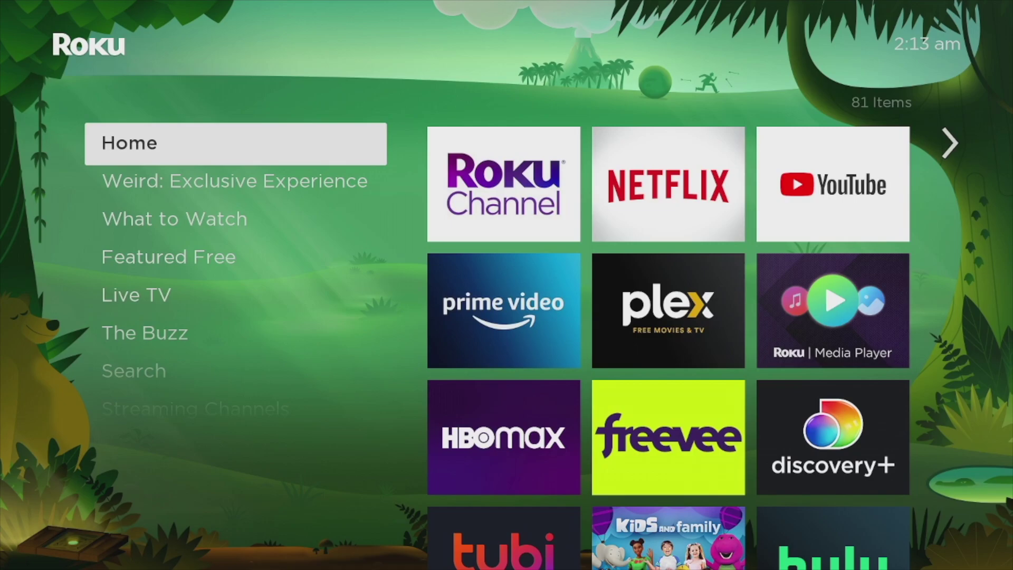
Step: Go to Roku Settings > Network > Set up connection > Wireless to scan for networks
key(Up)
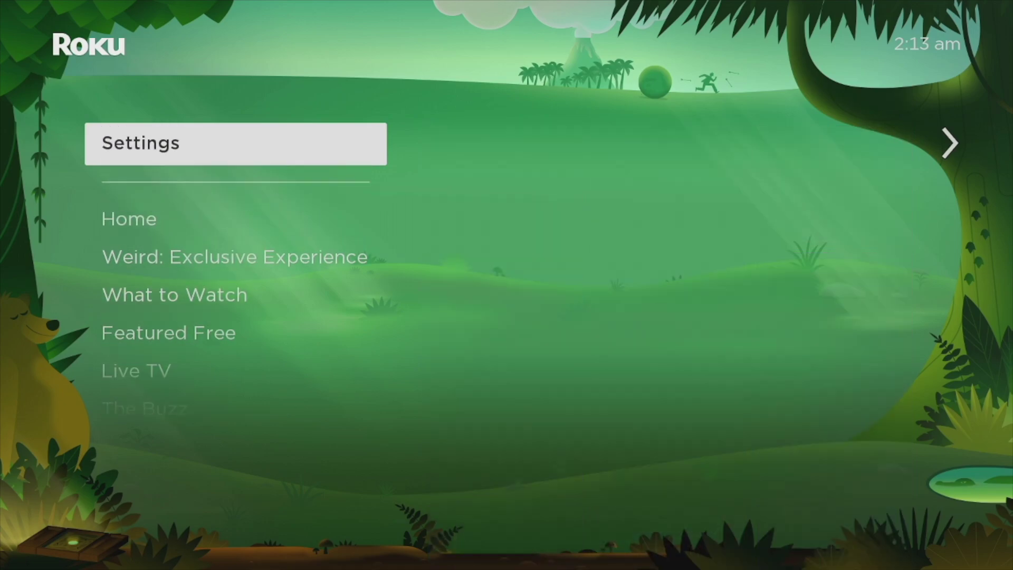
key(Right)
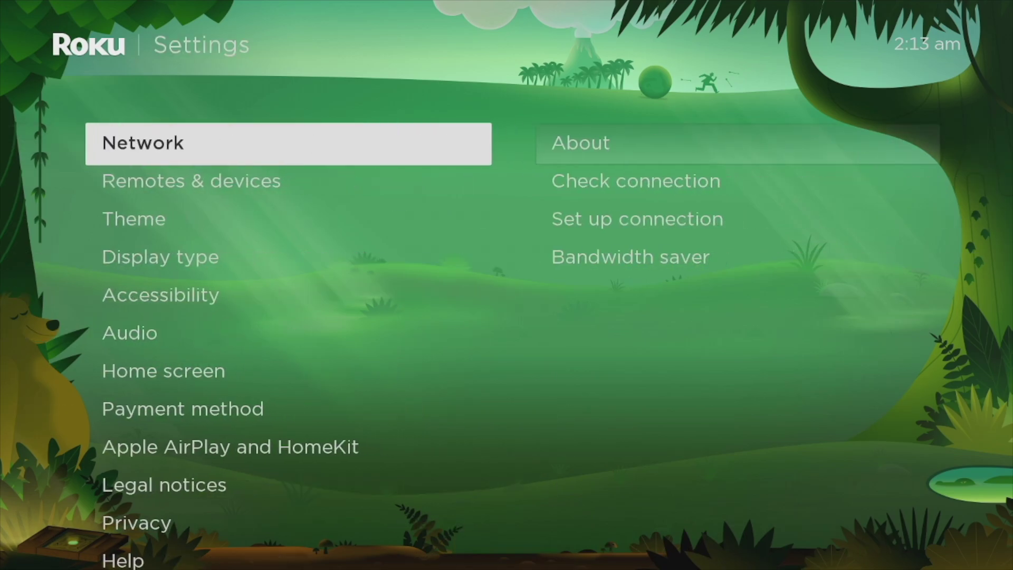
key(Right)
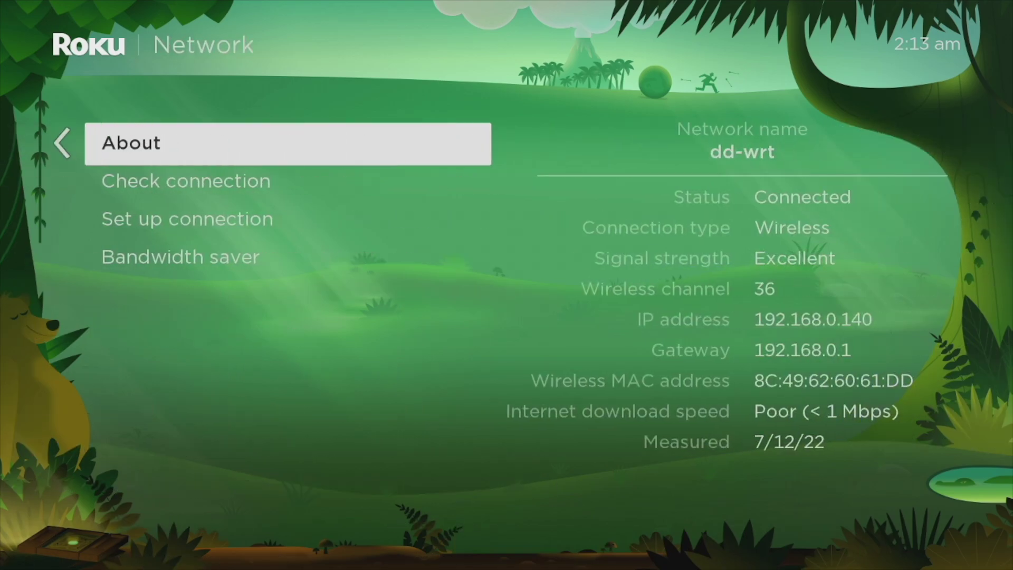
key(Down)
key(Down)
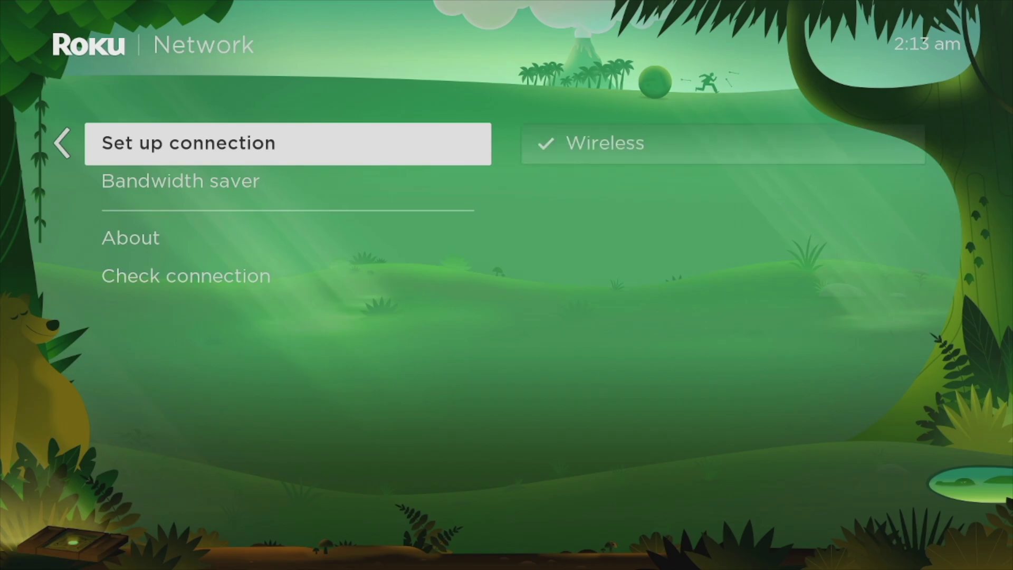
key(Right)
key(Return)
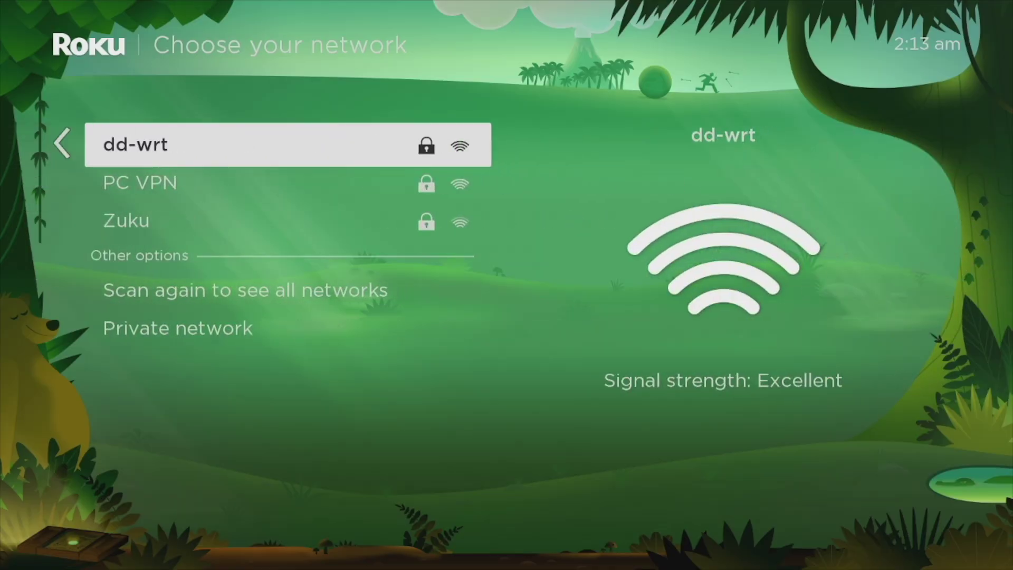
Step: Select PC VPN on the Roku, enter the network password and connect
key(Return)
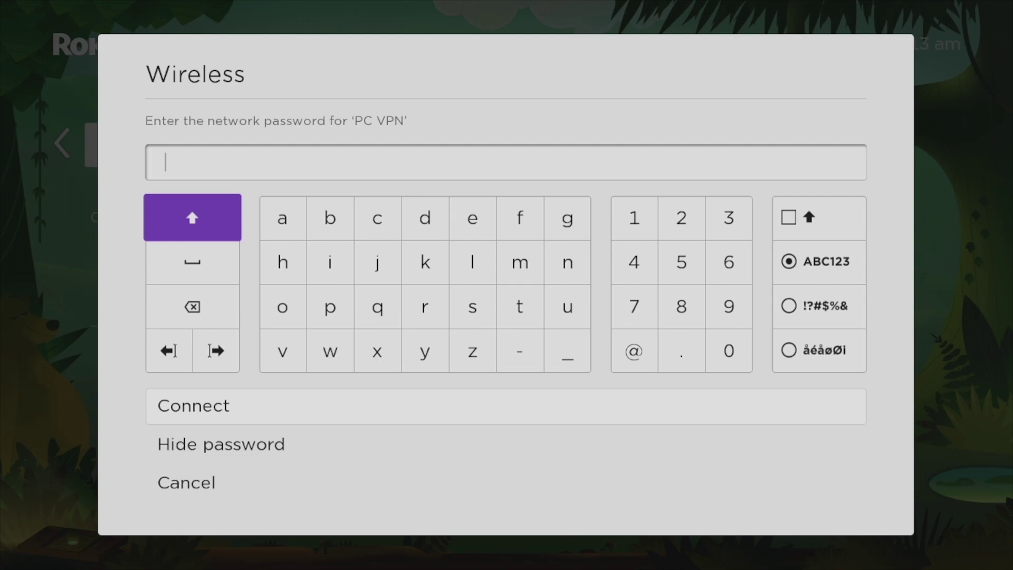
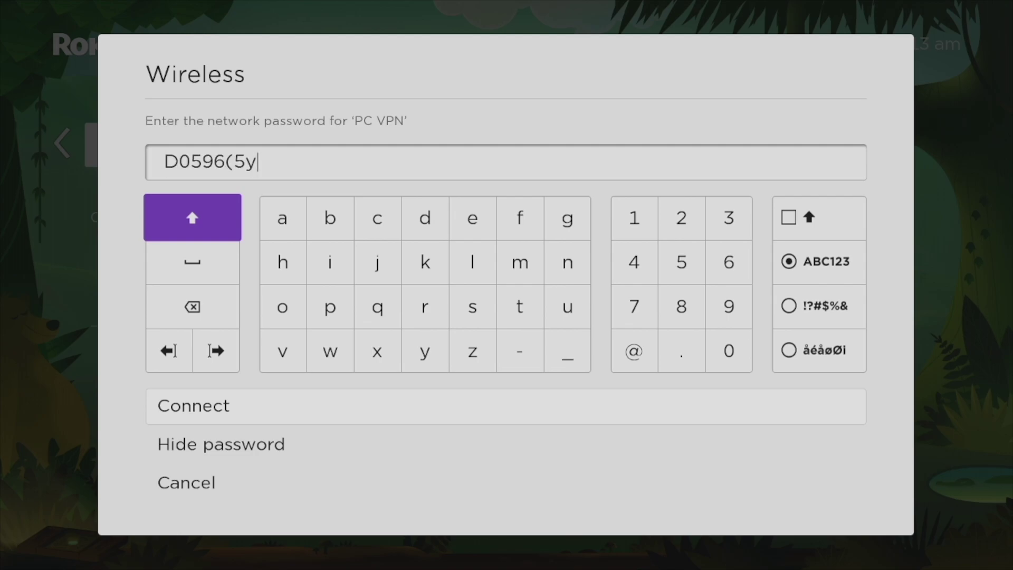
key(Return)
key(Return)
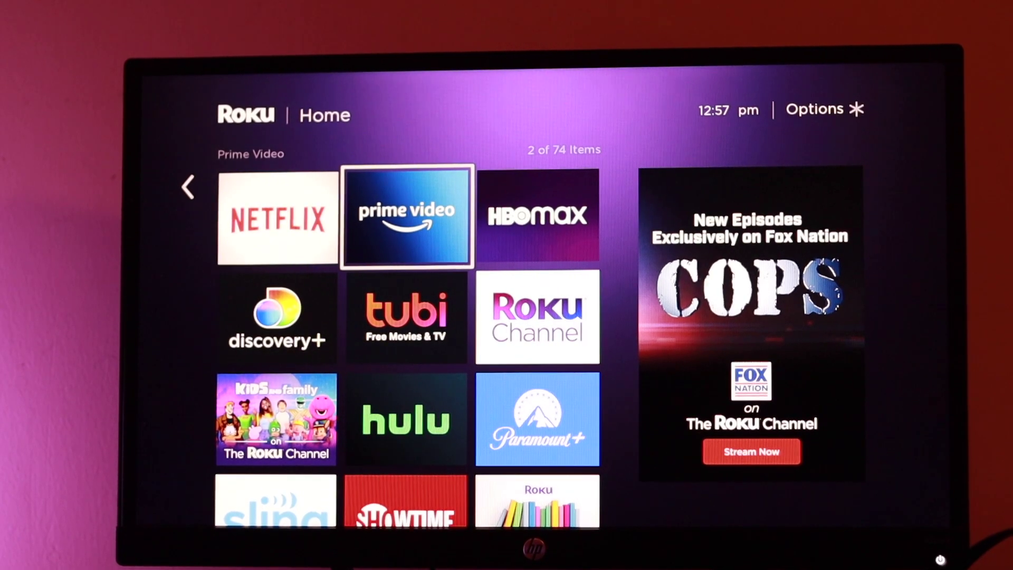
key(Down)
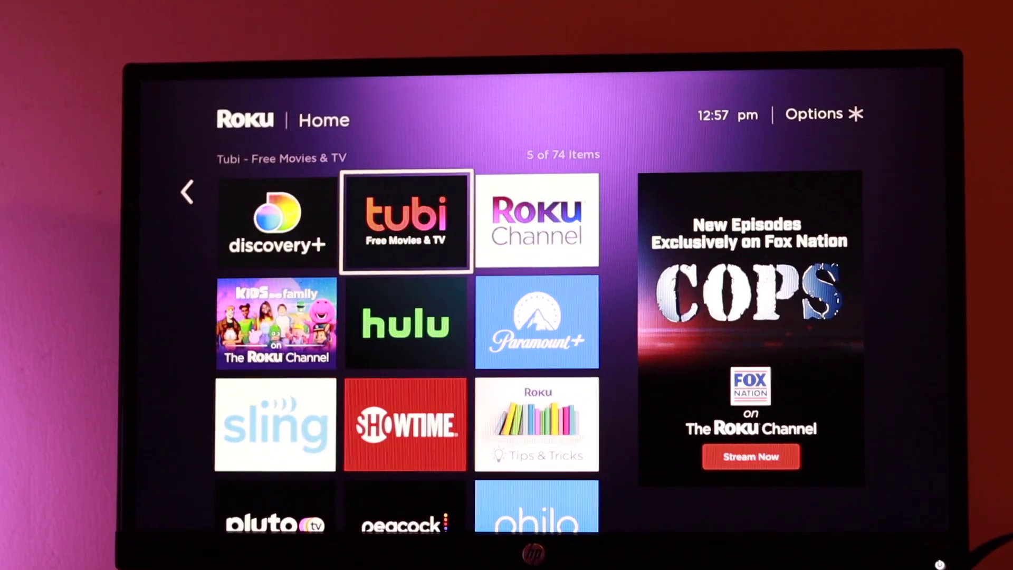
key(Down)
key(Down)
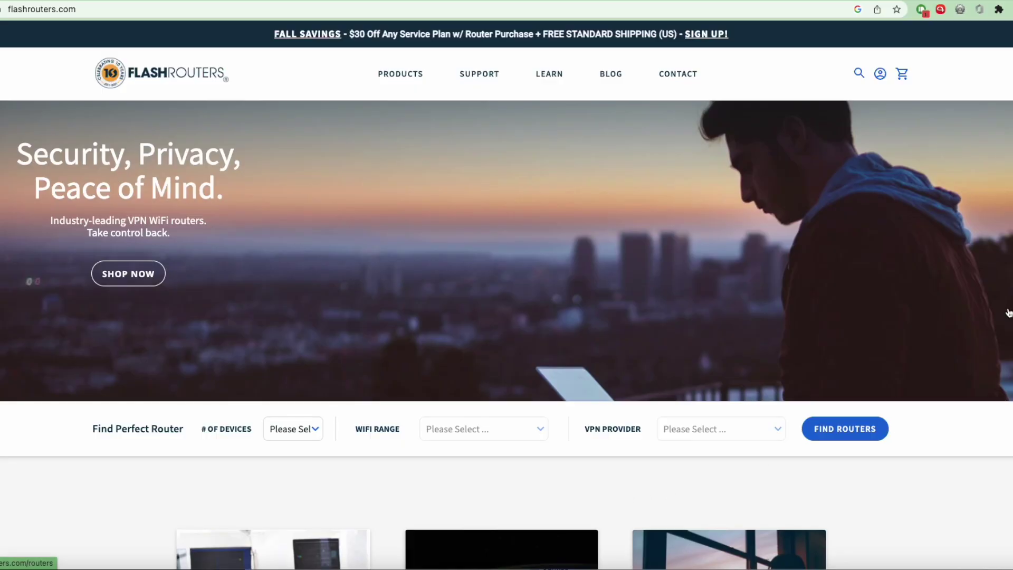
Step: Scroll down through the FlashRouters pages to browse the router listings
scroll(1008, 311, down, 5)
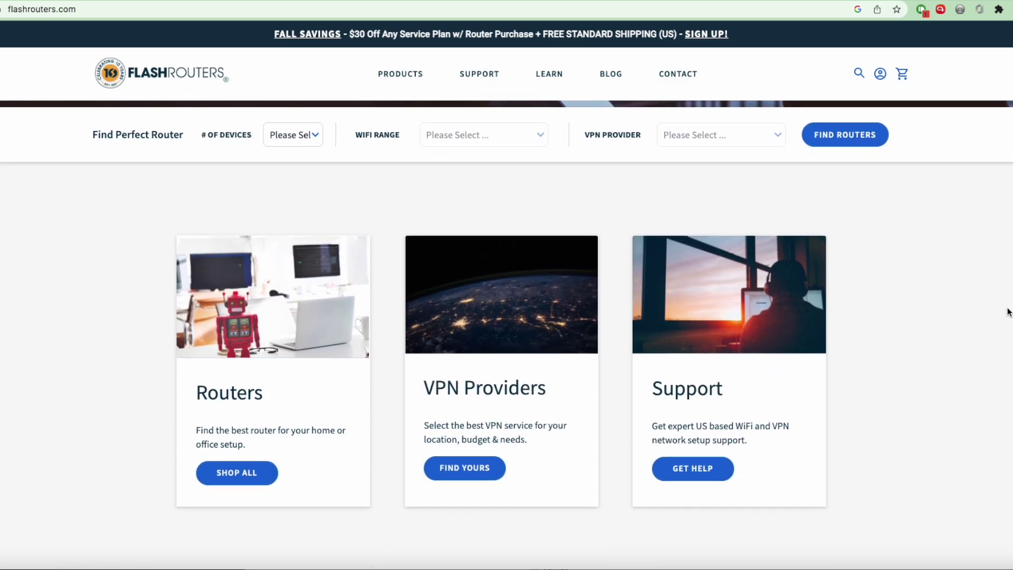
scroll(1007, 311, down, 2)
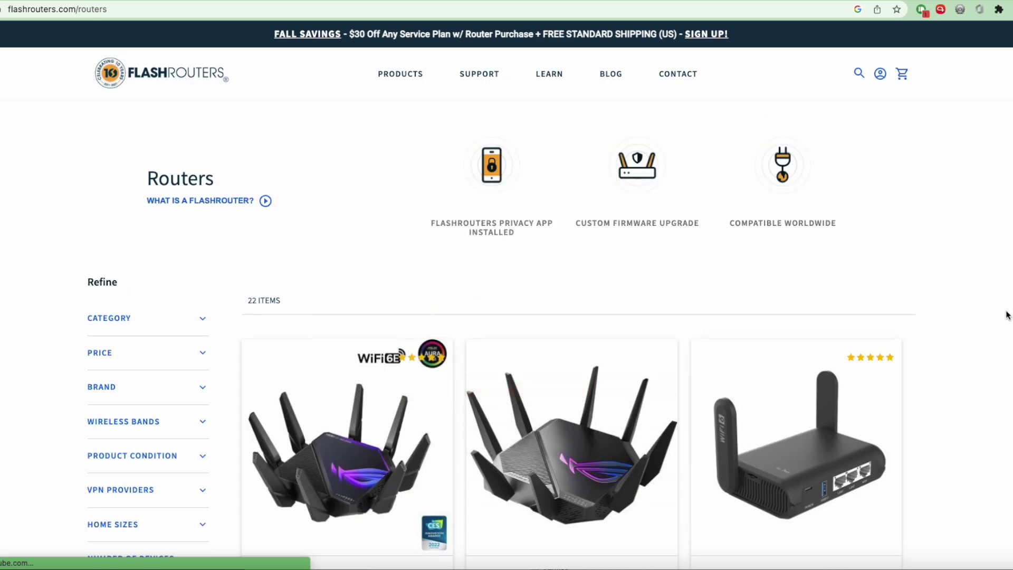
scroll(1008, 315, down, 1)
scroll(1008, 315, down, 6)
scroll(1008, 315, down, 12)
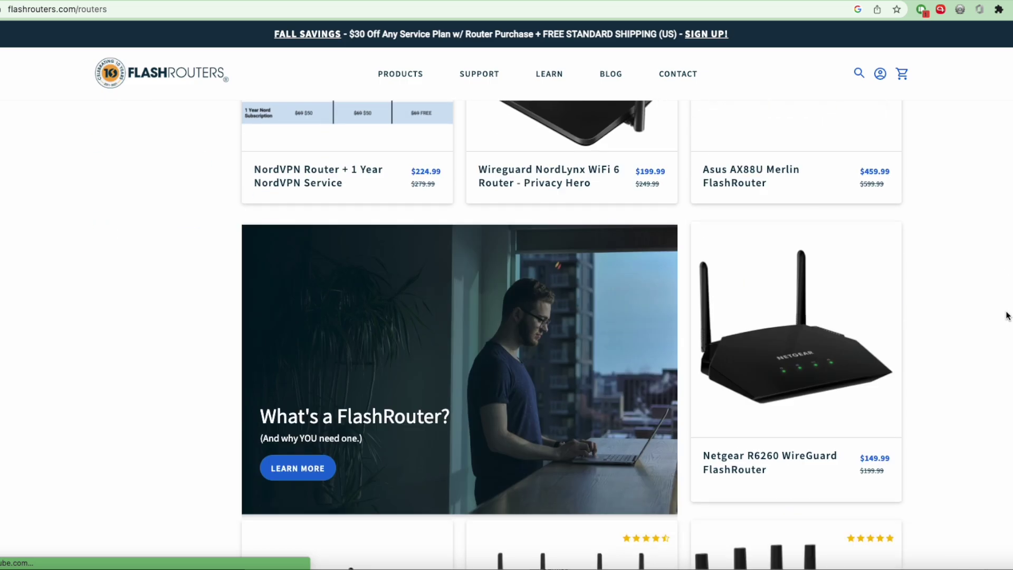
scroll(1008, 315, down, 2)
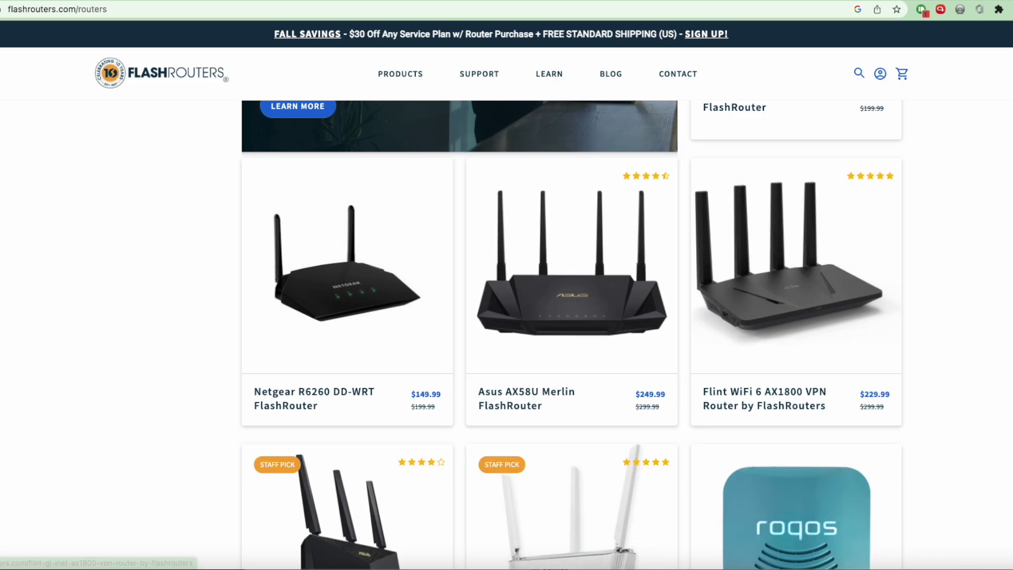
scroll(722, 373, down, 10)
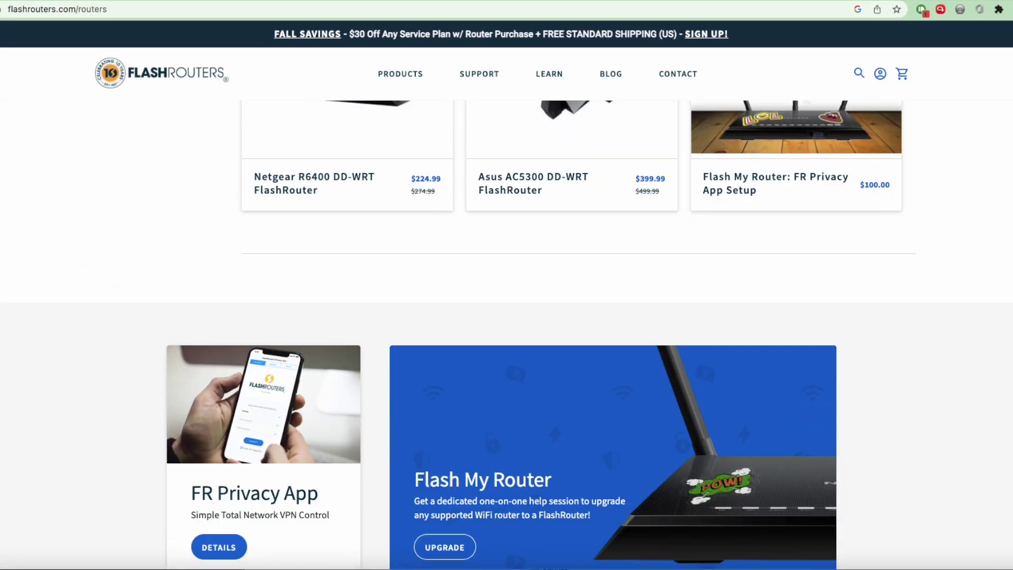
scroll(507, 327, down, 3)
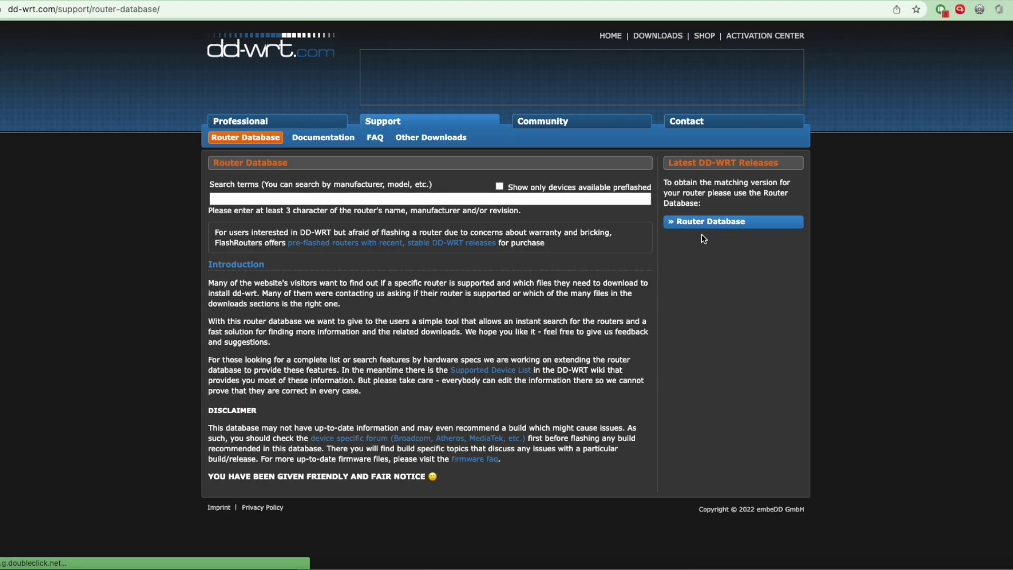
Step: Search the DD-WRT Router Database for 'netgear r7000' and open the Netgear R7000 v1 details
click(401, 198)
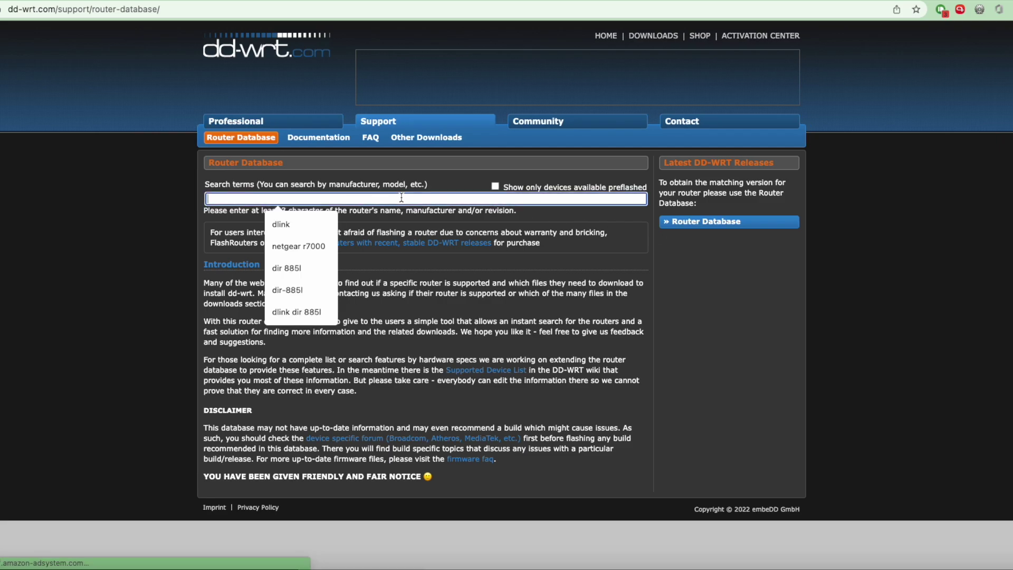
text(netgear r)
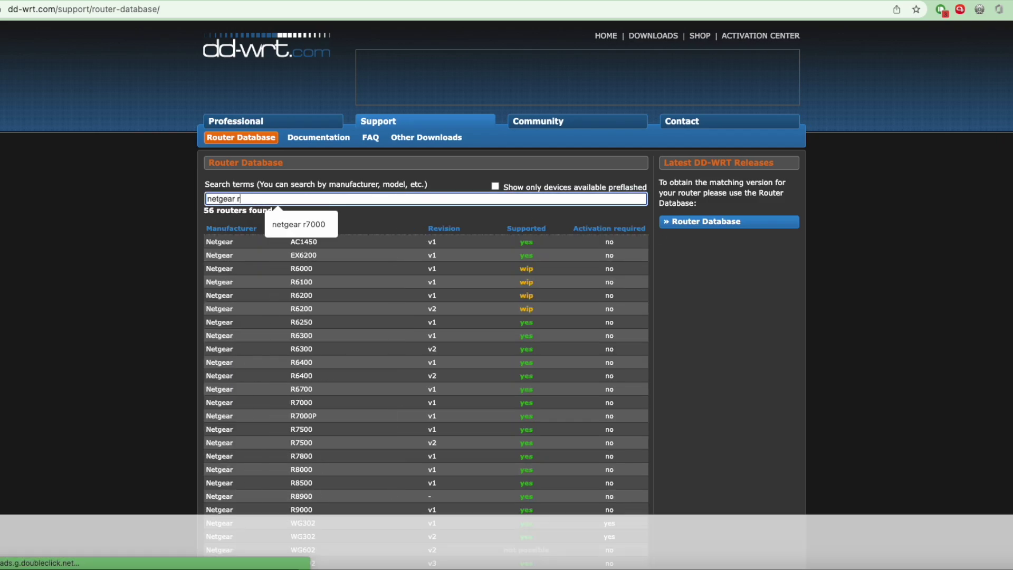
text(7000)
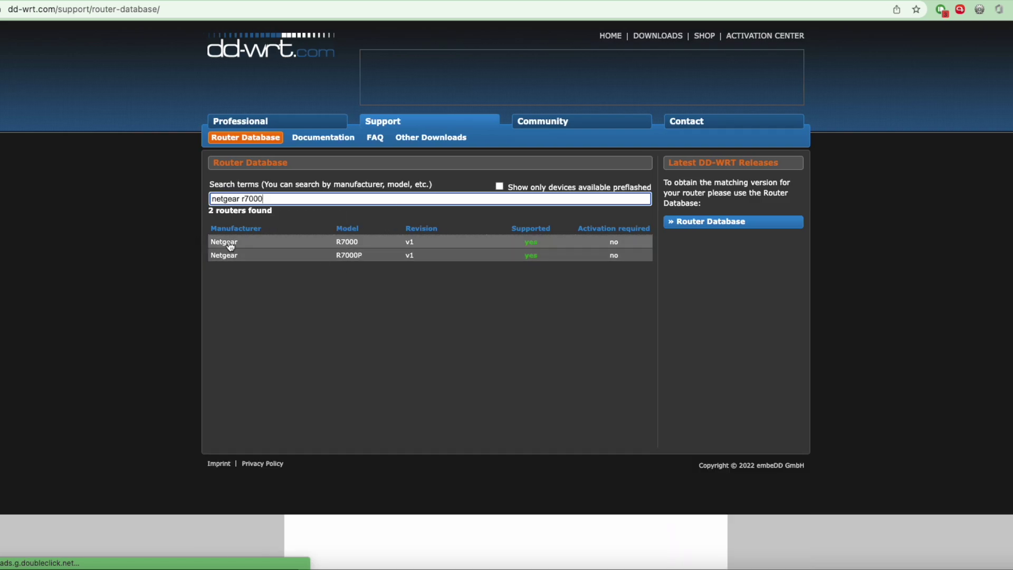
click(275, 246)
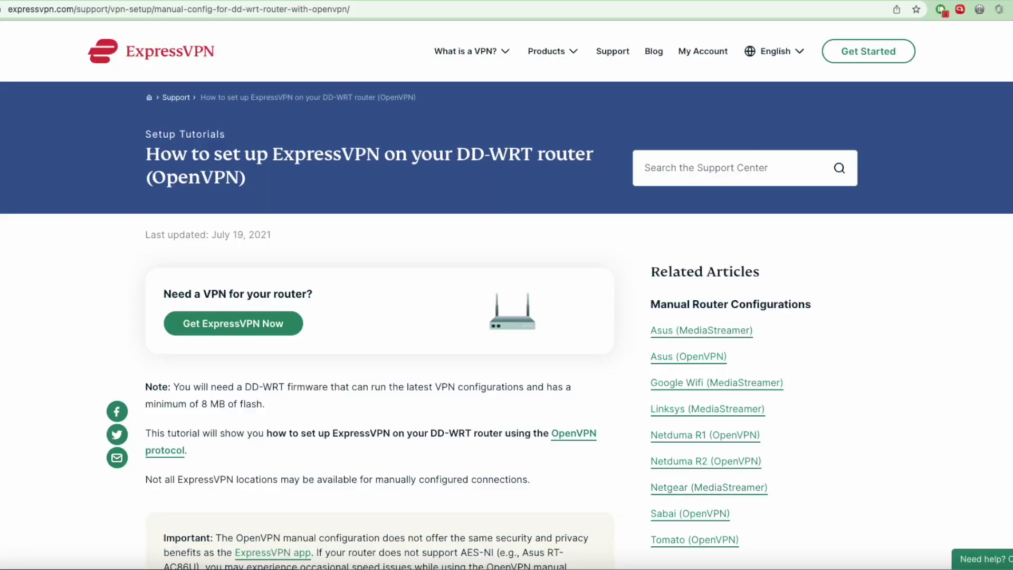
Step: Scroll the ExpressVPN DD-WRT OpenVPN guide down to the OpenVPN Client port, tunnel and cipher settings
scroll(507, 301, down, 13)
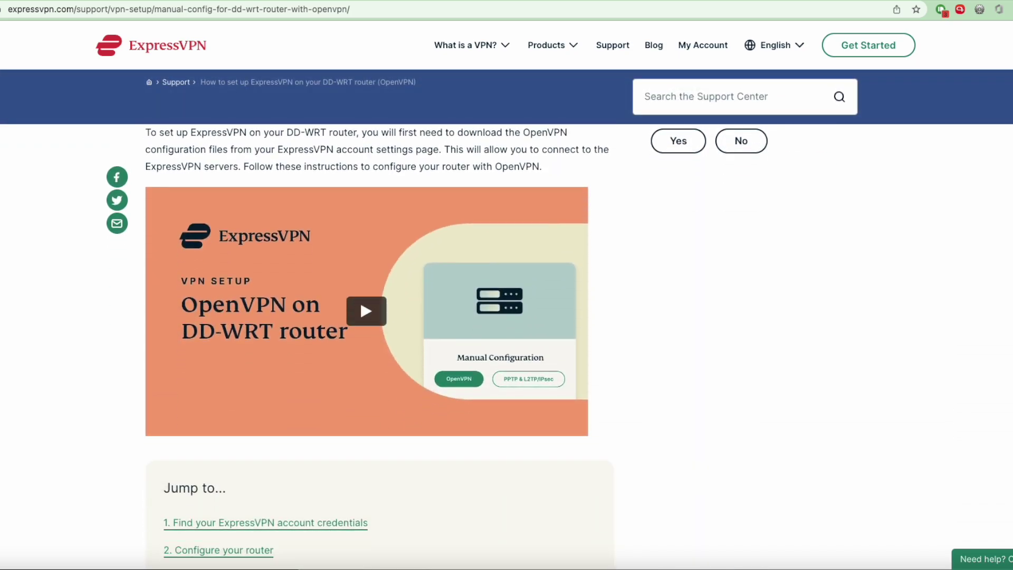
scroll(380, 347, down, 5)
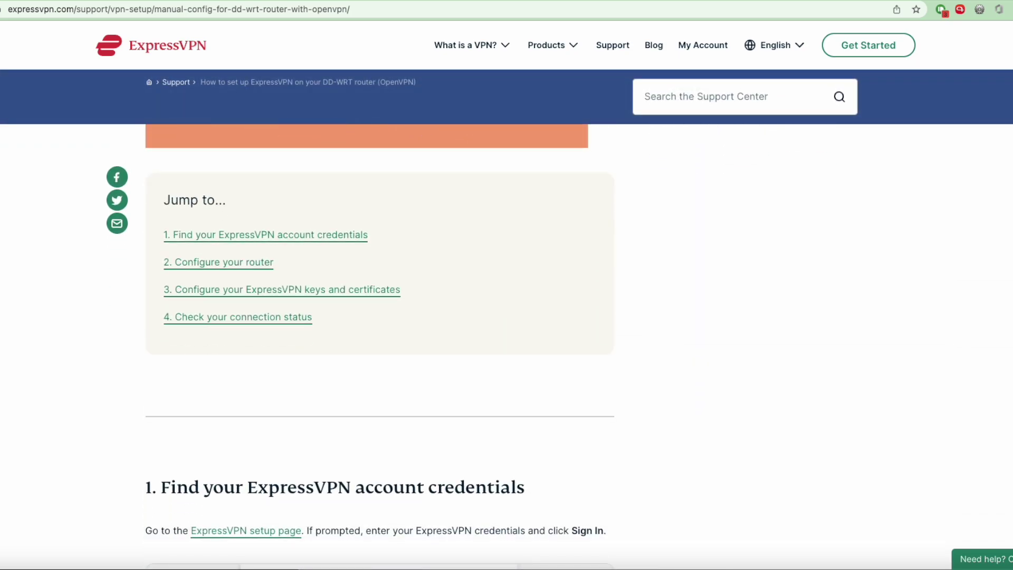
scroll(380, 347, down, 10)
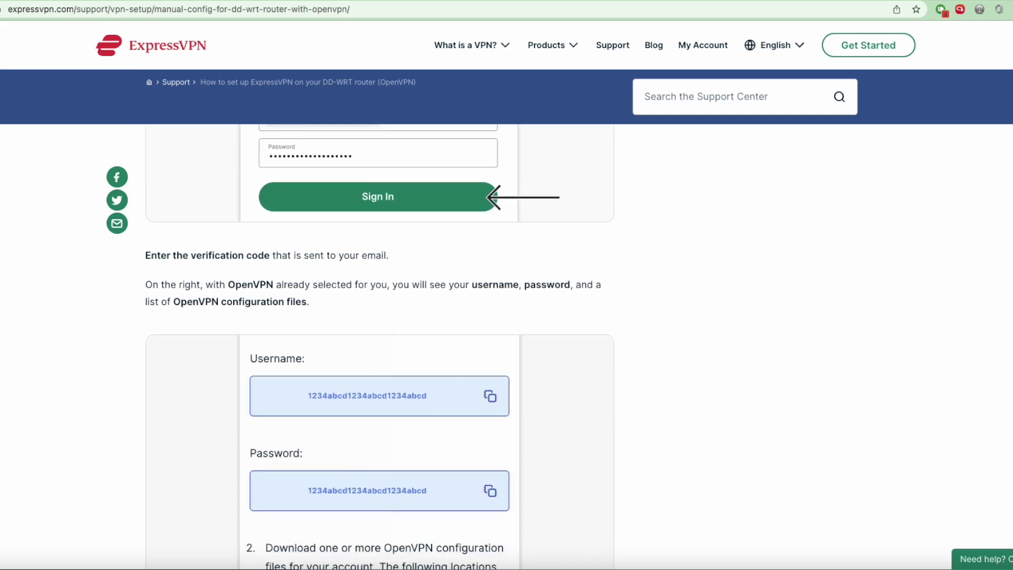
scroll(380, 347, down, 13)
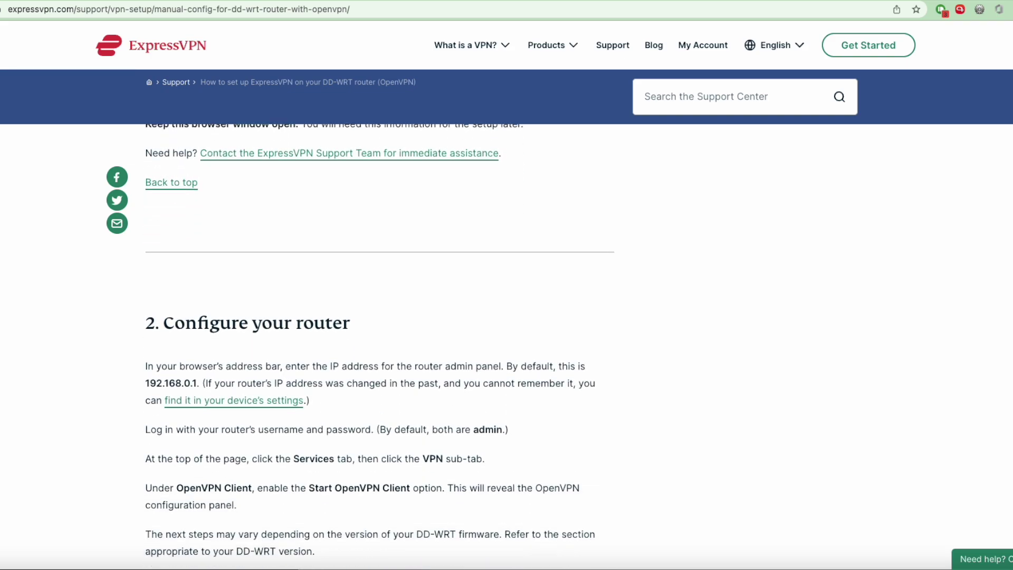
scroll(380, 347, down, 3)
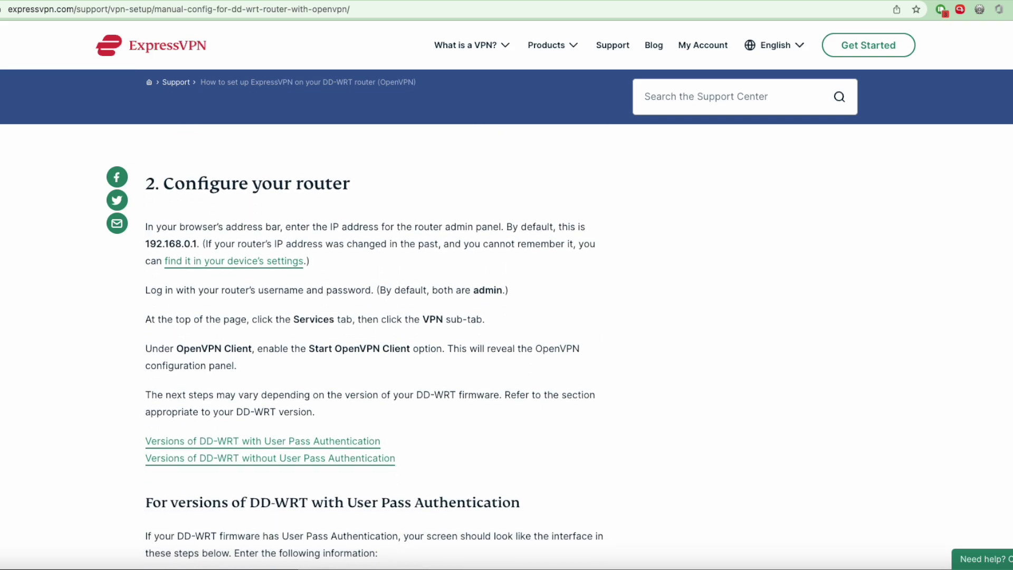
scroll(380, 347, down, 12)
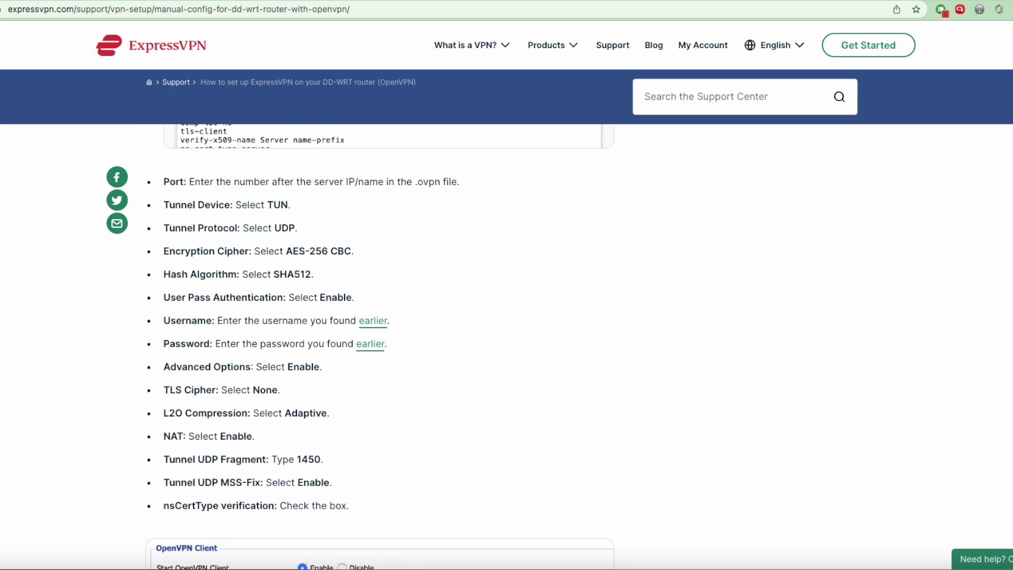
scroll(380, 346, down, 1)
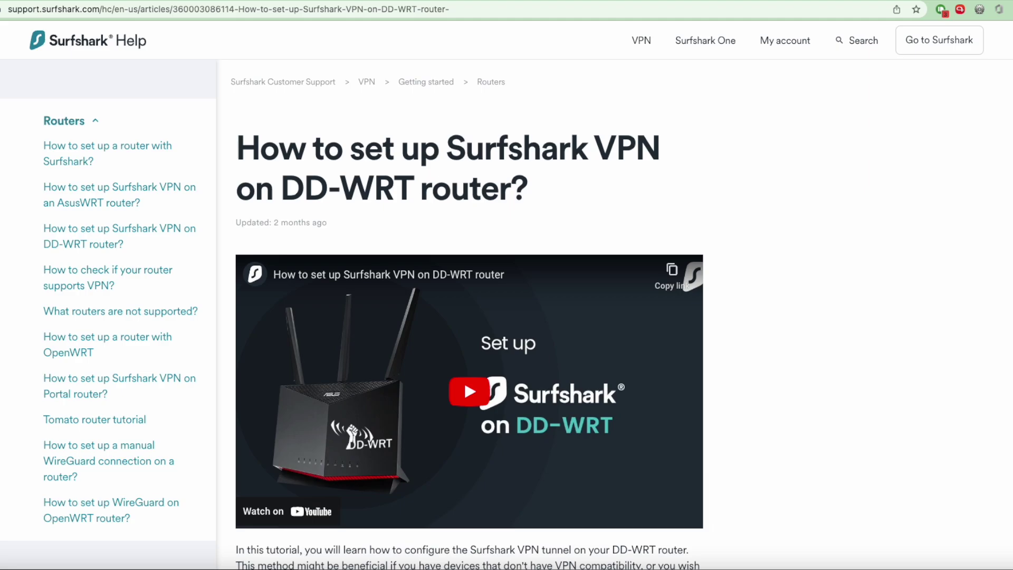
Step: Skim the Surfshark DD-WRT setup article, then show the router's Status > OpenVPN page
scroll(464, 379, down, 8)
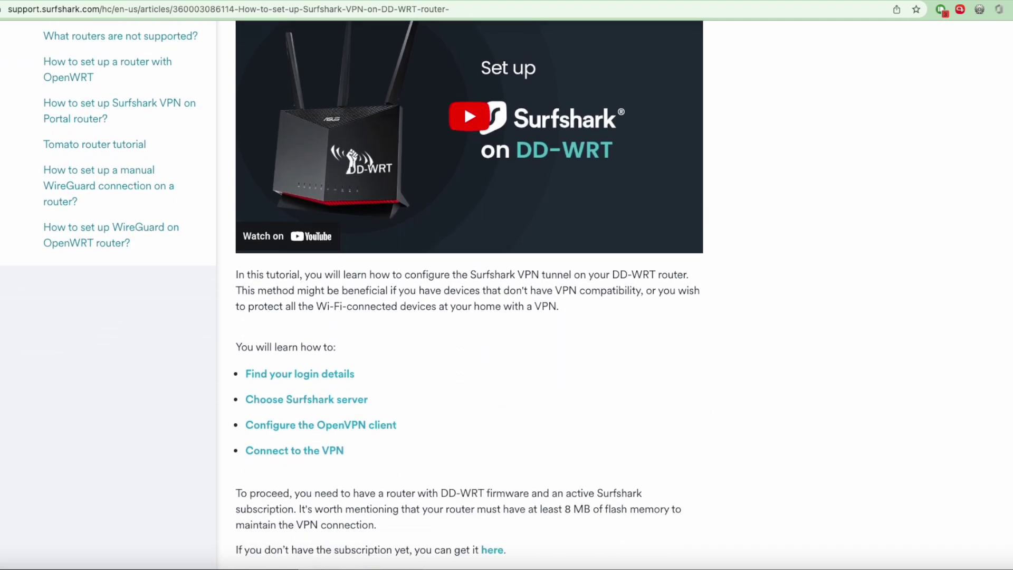
scroll(470, 295, down, 2)
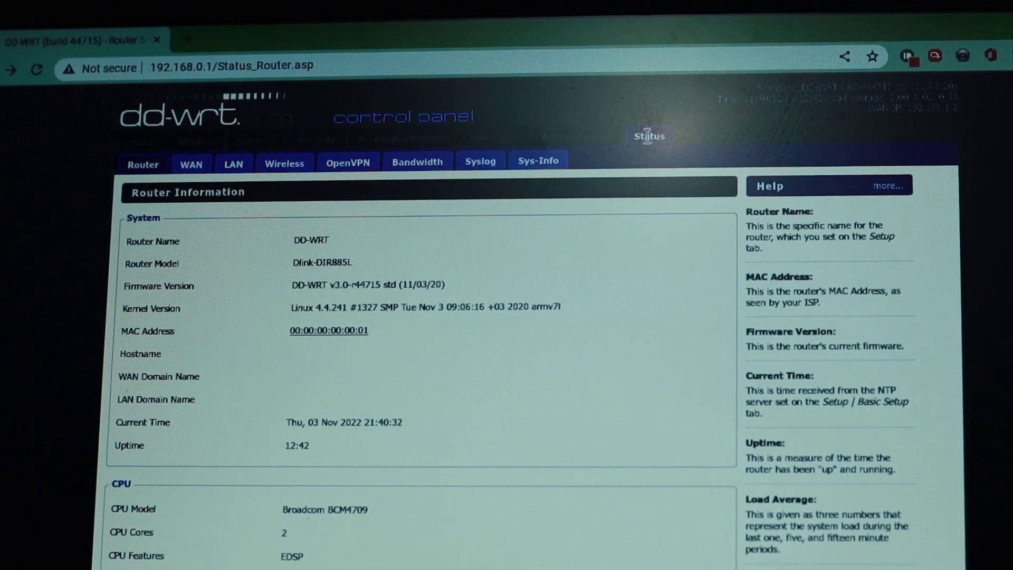
click(361, 163)
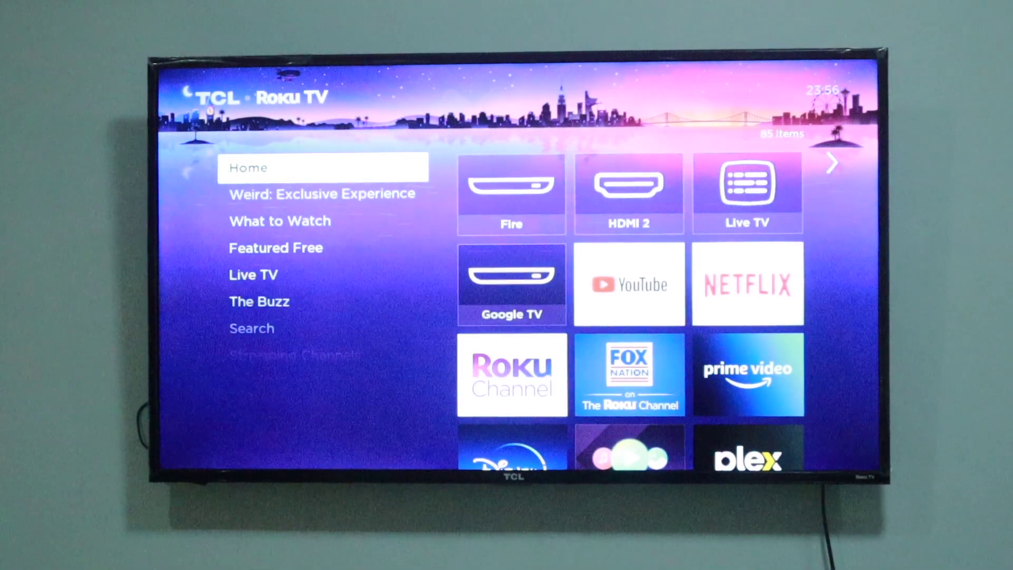
Step: Check the TV's Network settings, then browse Featured Free rows from Drama through Comedy
key(Right)
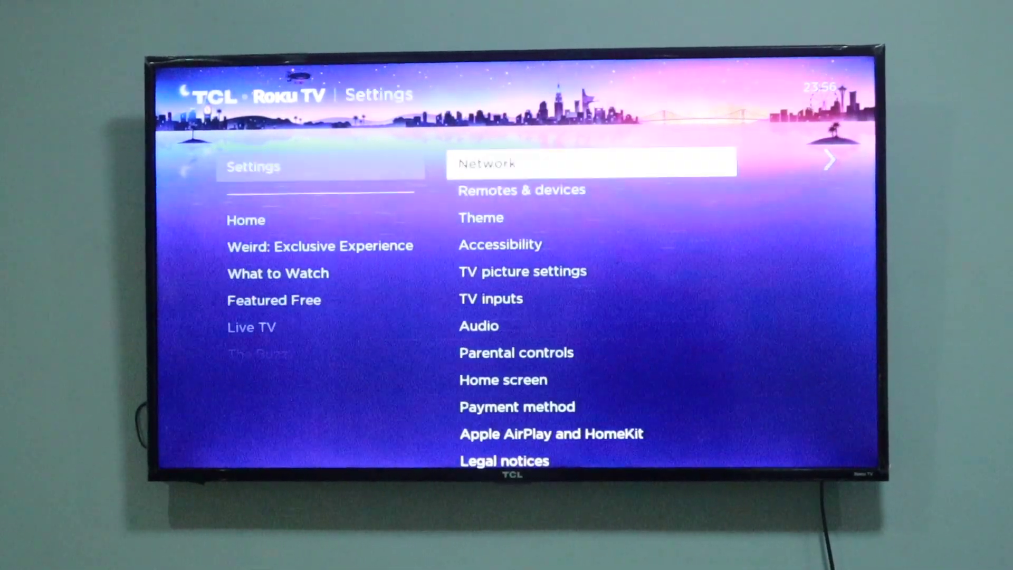
key(Right)
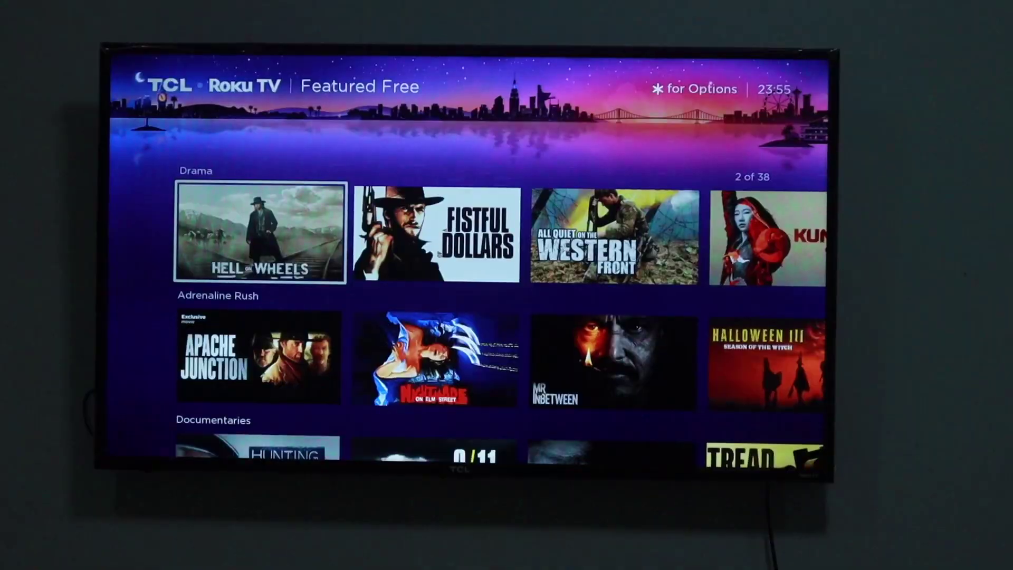
key(Right)
key(Down)
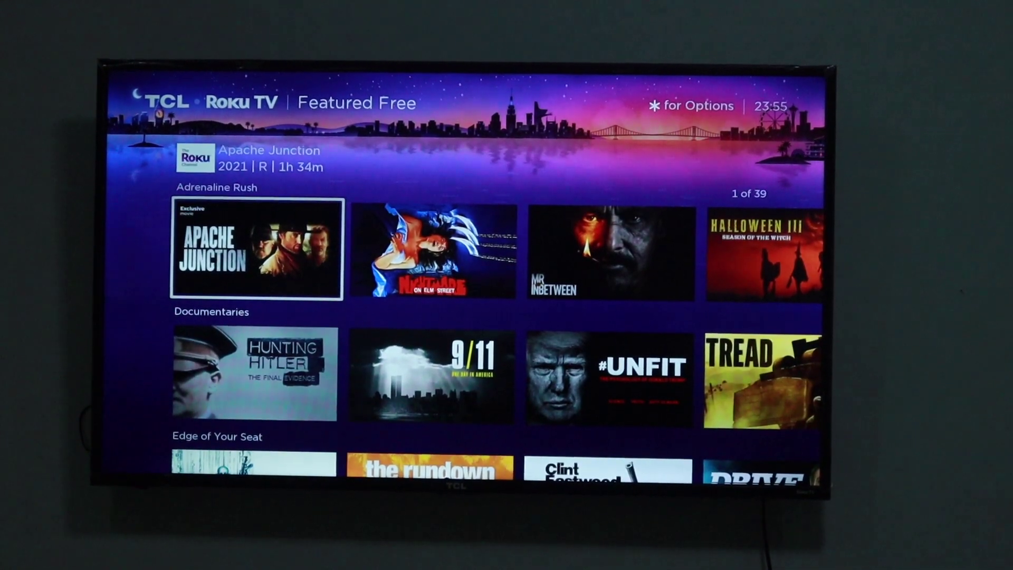
key(Right)
key(Down)
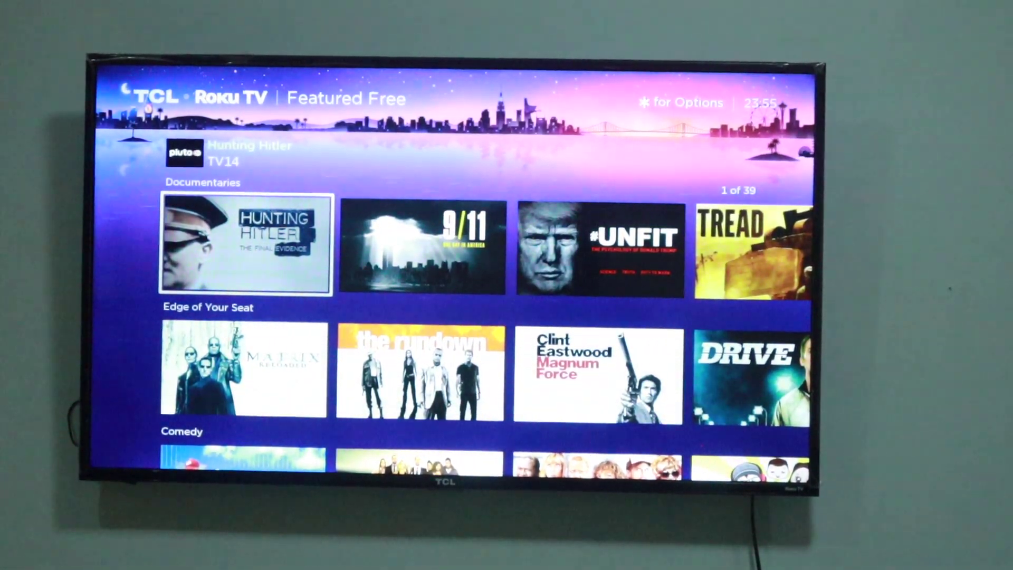
key(Down)
key(Right)
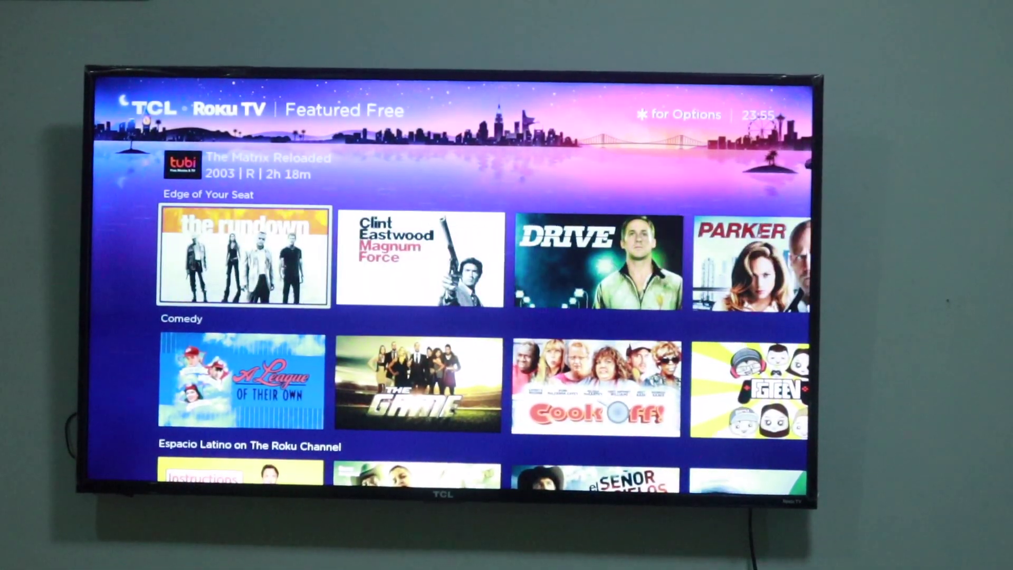
key(Right)
key(Down)
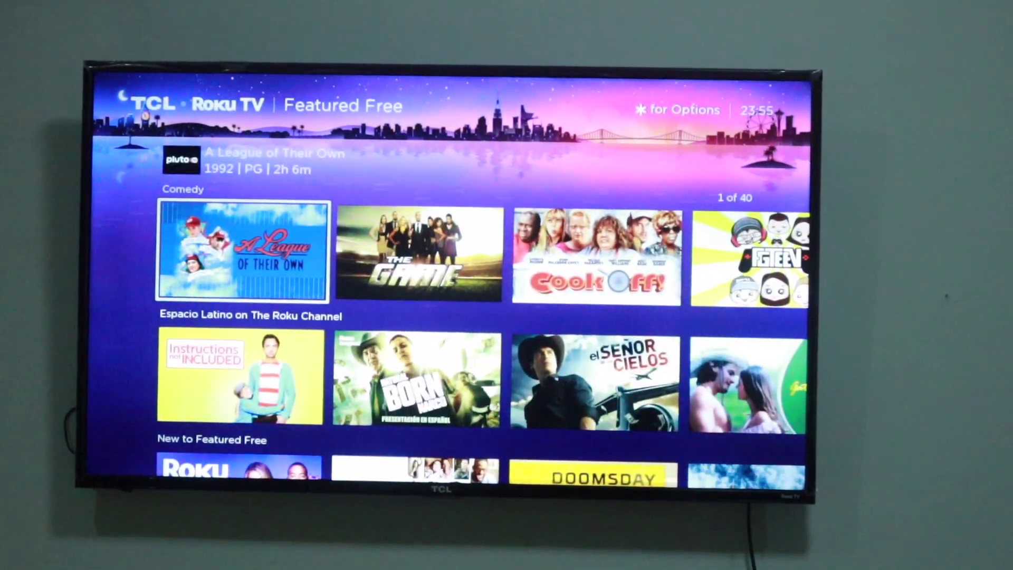
Step: Open the Streaming Channels store and browse its Recommended channels
key(Left)
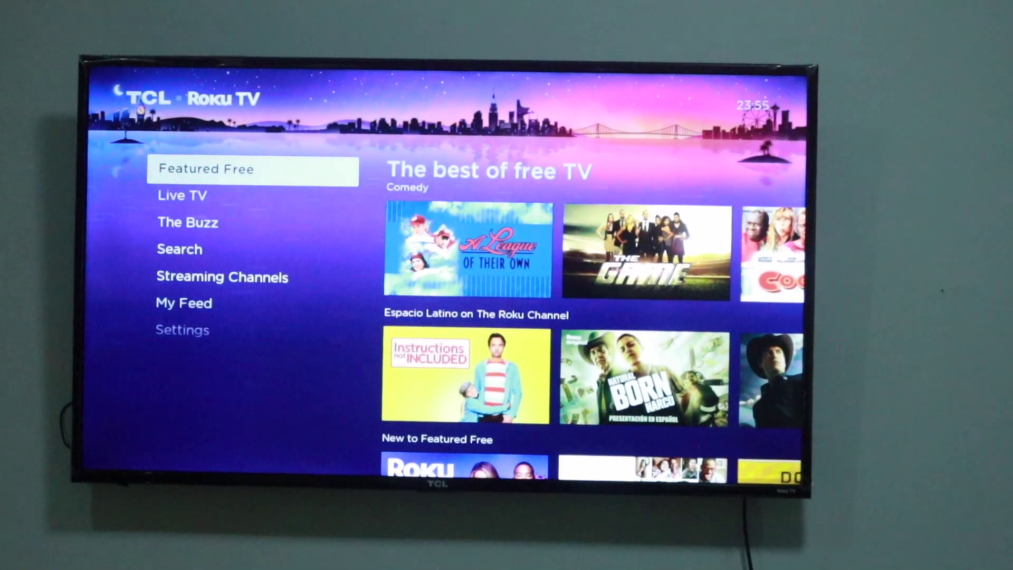
key(Down)
key(Down)
key(Down)
key(Down)
key(Return)
key(Down)
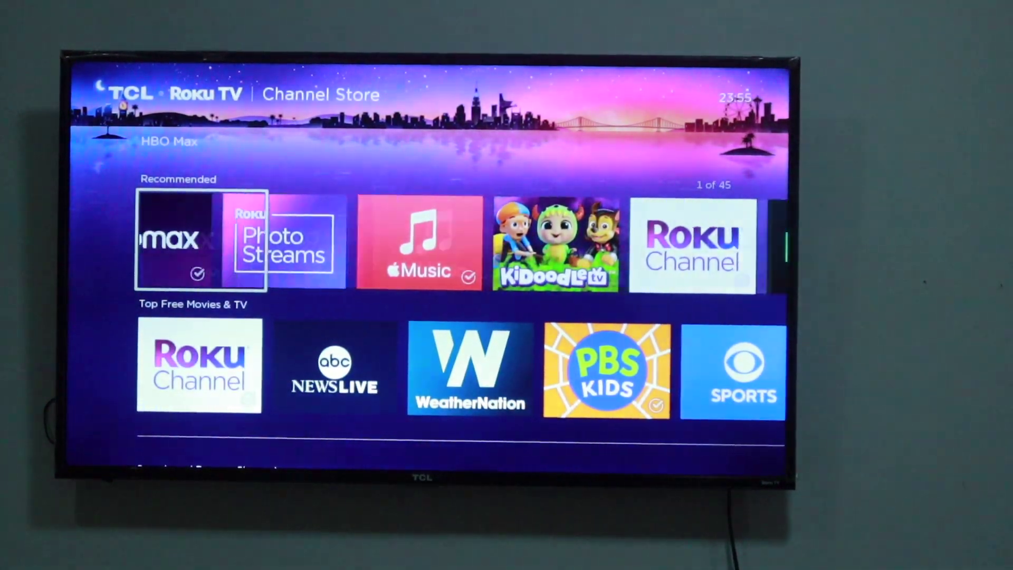
key(Right)
key(Right)
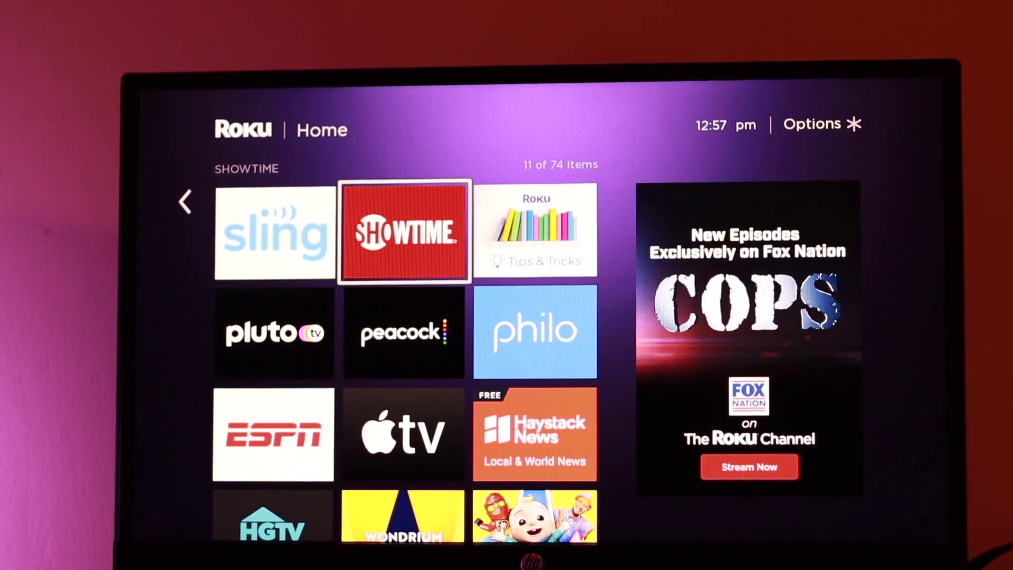
key(Down)
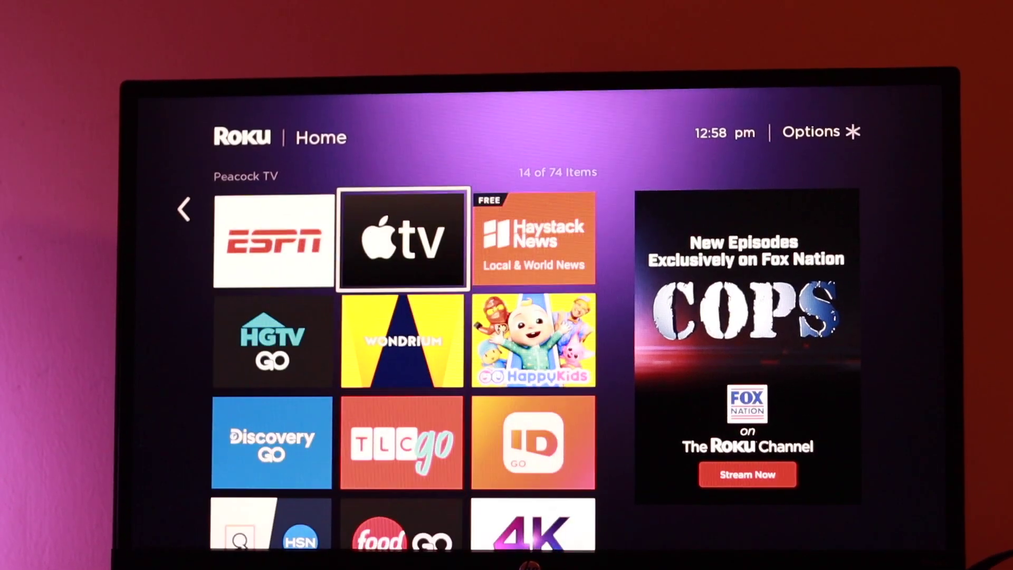
key(Down)
key(Down)
key(Down)
key(Down)
key(Down)
key(Down)
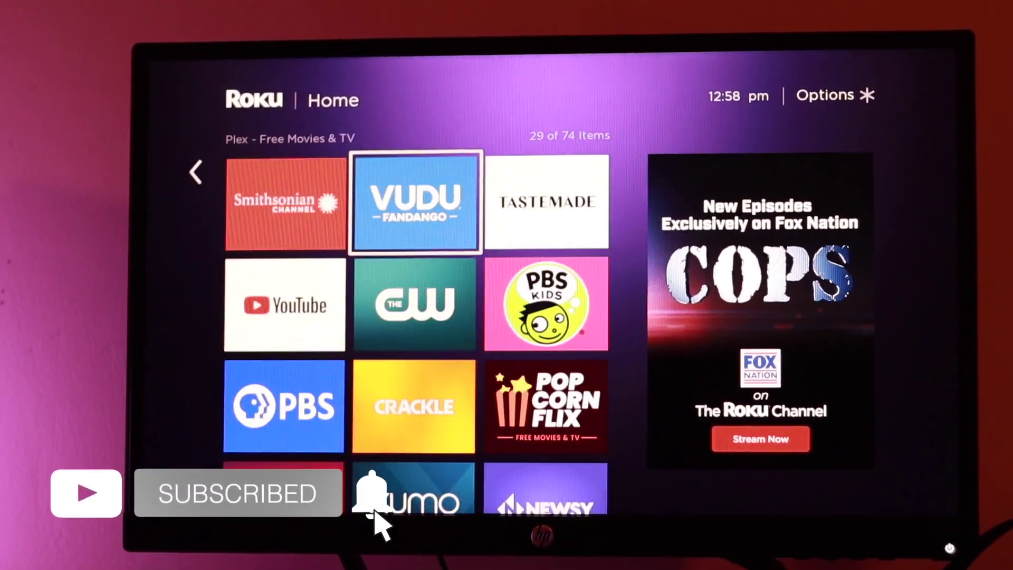
key(Down)
key(Down)
key(Down)
key(Down)
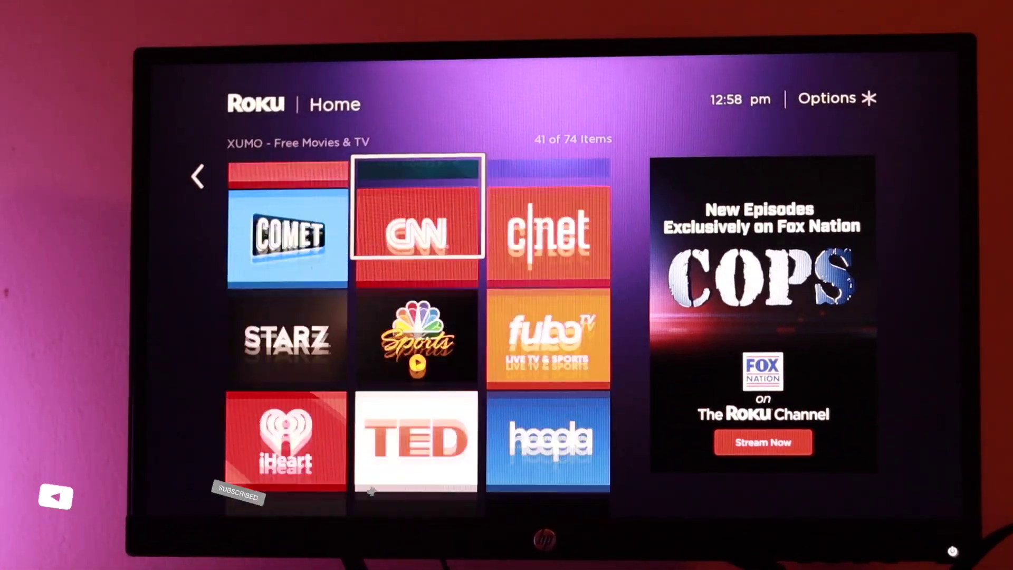
key(Down)
key(Down)
key(Down)
key(Down)
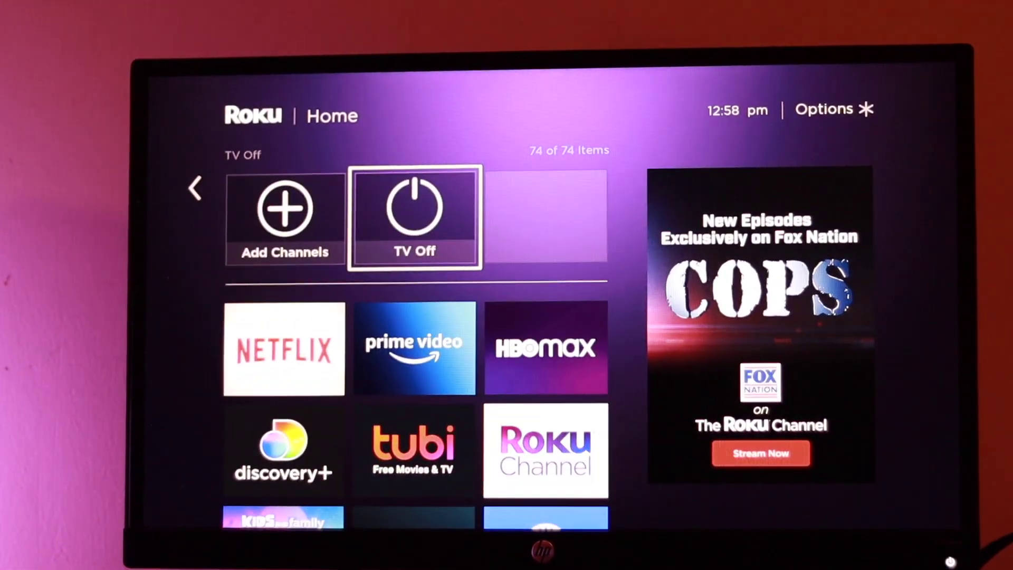